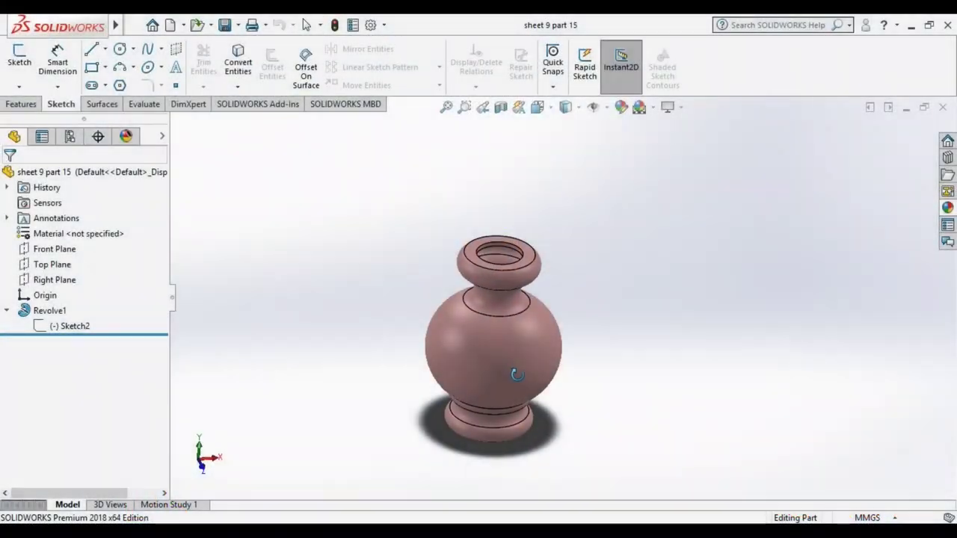
Orbit the finished pink vase to inspect it, dismiss the memory notice, and return to isometric view.
mouse_move(539, 426)
middle_mouse_down()
mouse_move(529, 419)
mouse_move(594, 421)
mouse_move(560, 412)
middle_mouse_up()
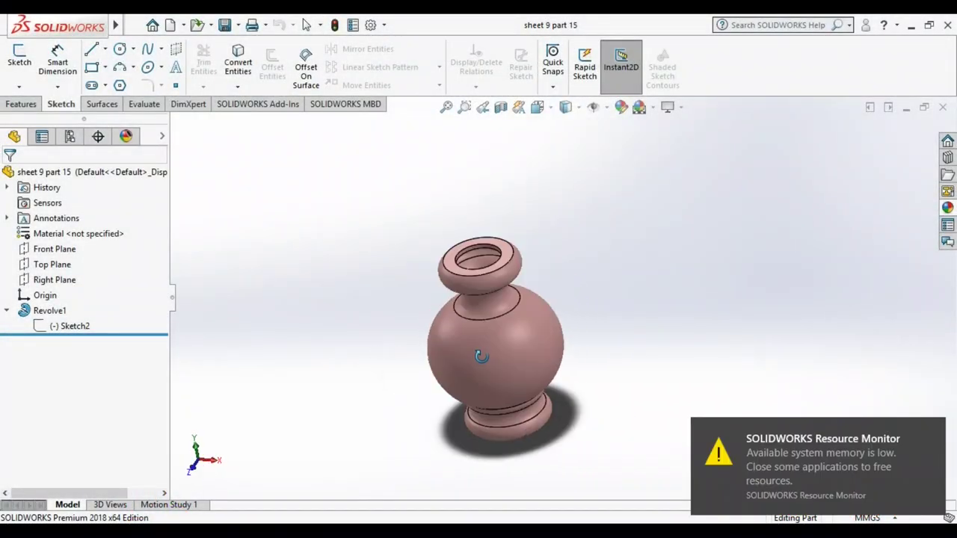
left_click(934, 432)
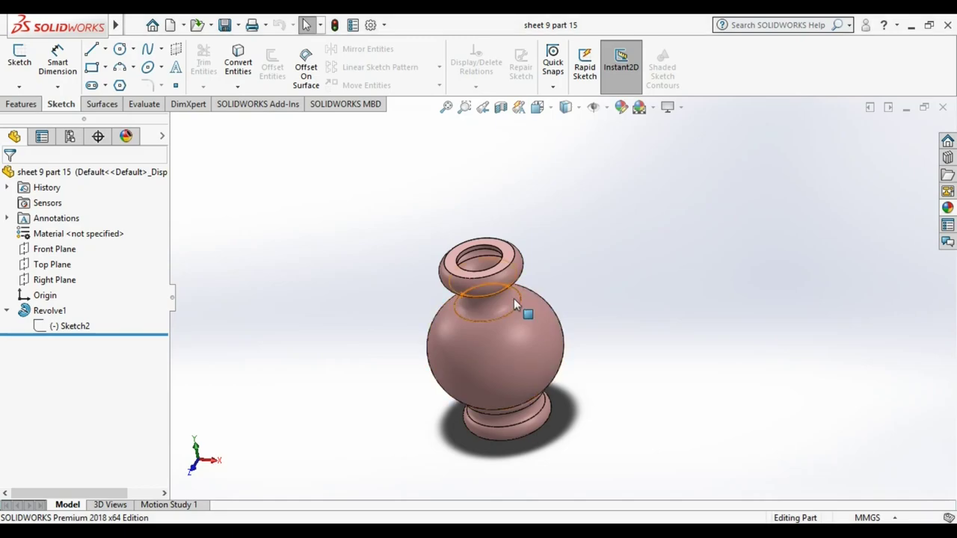
mouse_move(584, 356)
middle_mouse_down()
mouse_move(603, 441)
mouse_move(599, 273)
mouse_move(534, 274)
mouse_move(551, 253)
mouse_move(563, 271)
middle_mouse_up()
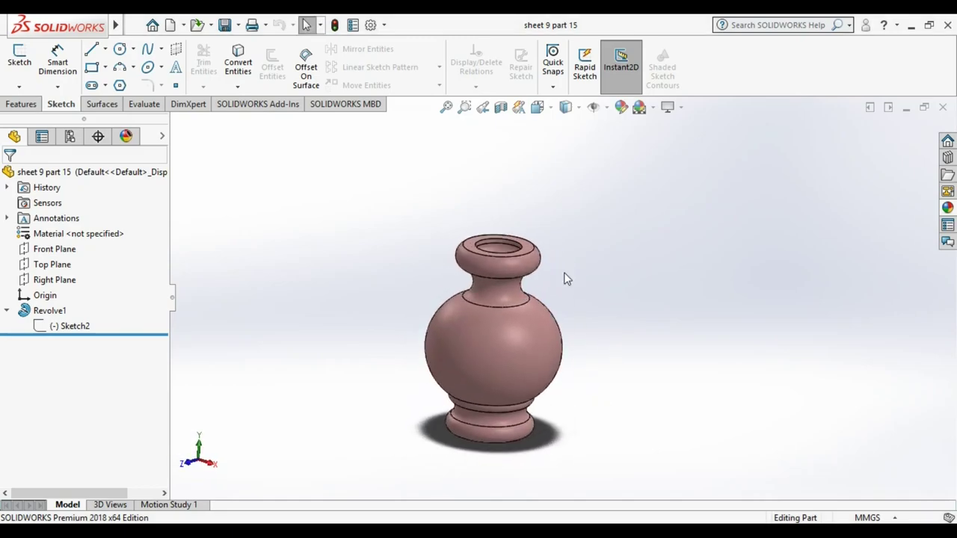
key("ctrl+7")
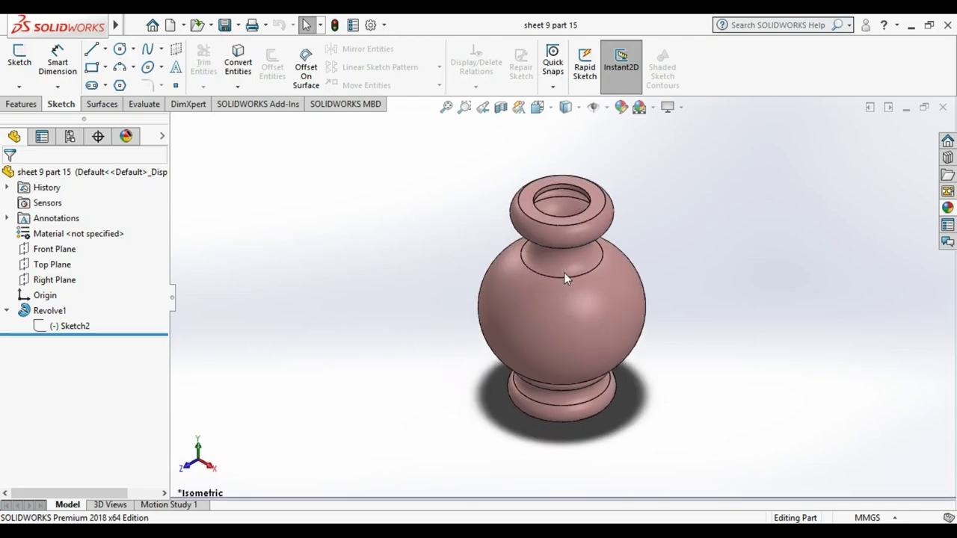
Close the vase part and create a new part document.
left_click(944, 110)
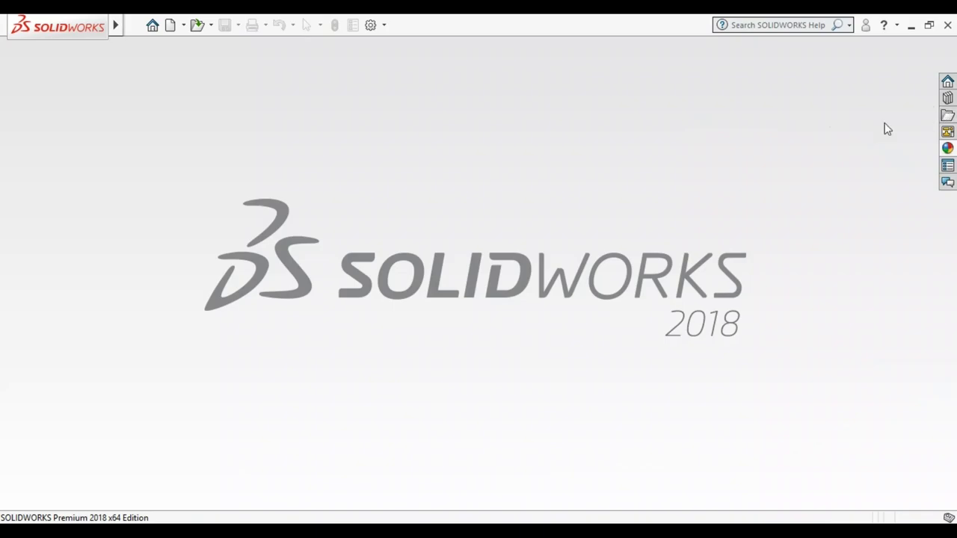
left_click(171, 26)
left_click(516, 366)
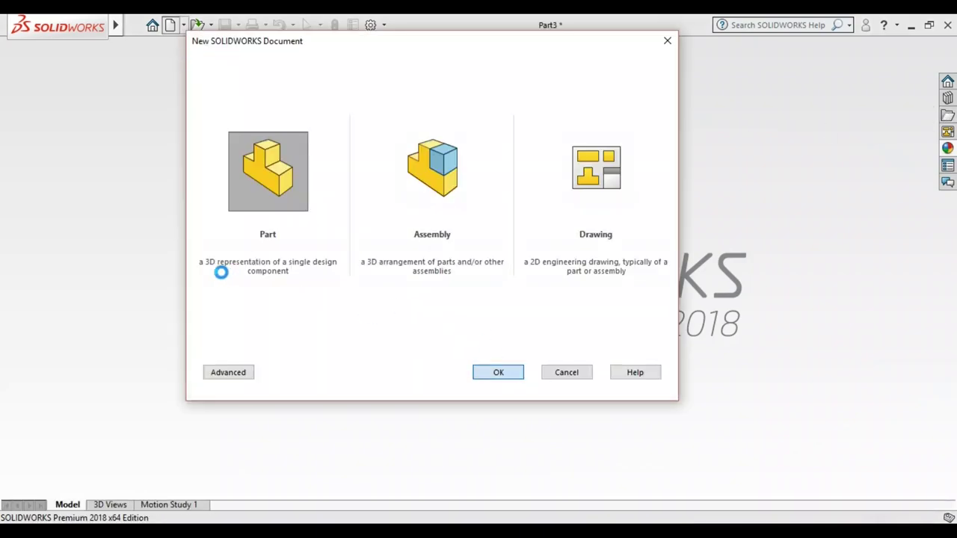
left_click(60, 250)
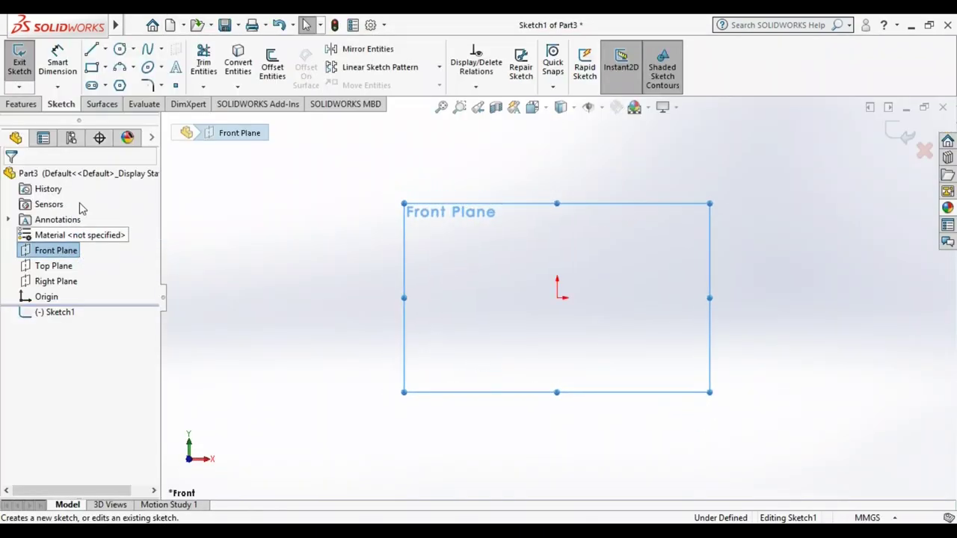
Draw a vertical centreline on the Front Plane and dimension it 167.
key("l")
left_click(510, 236)
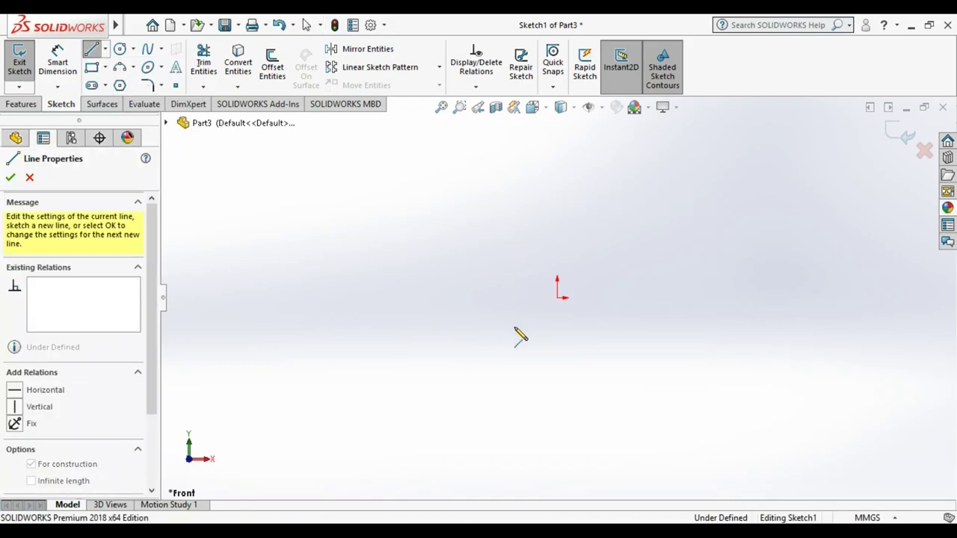
left_click(511, 410)
key("Escape")
key("d")
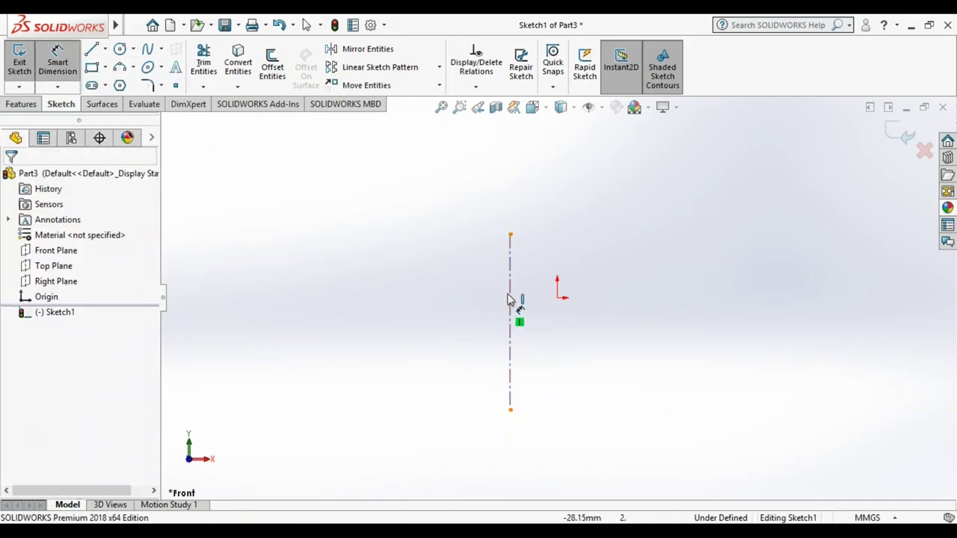
left_click(510, 307)
left_click(479, 332)
type("167")
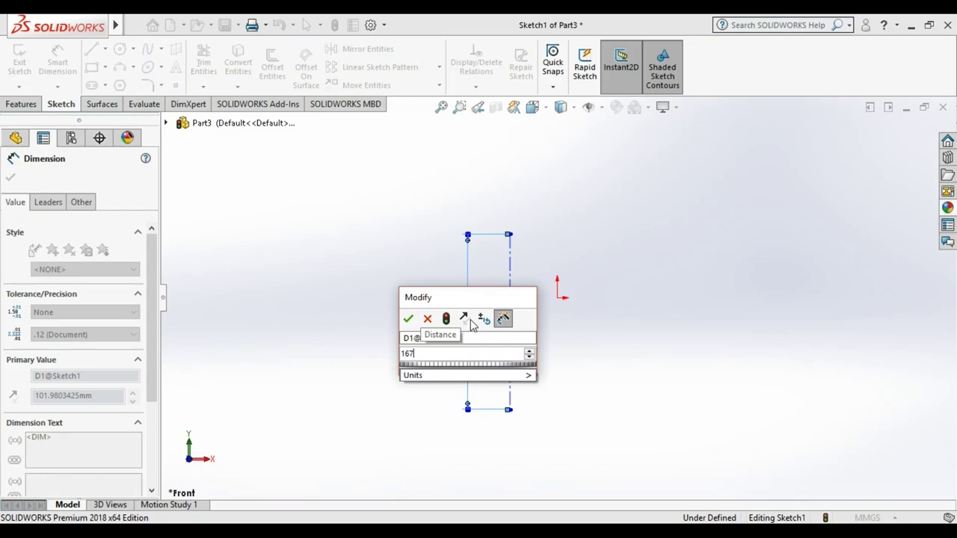
key("Return")
key("Escape")
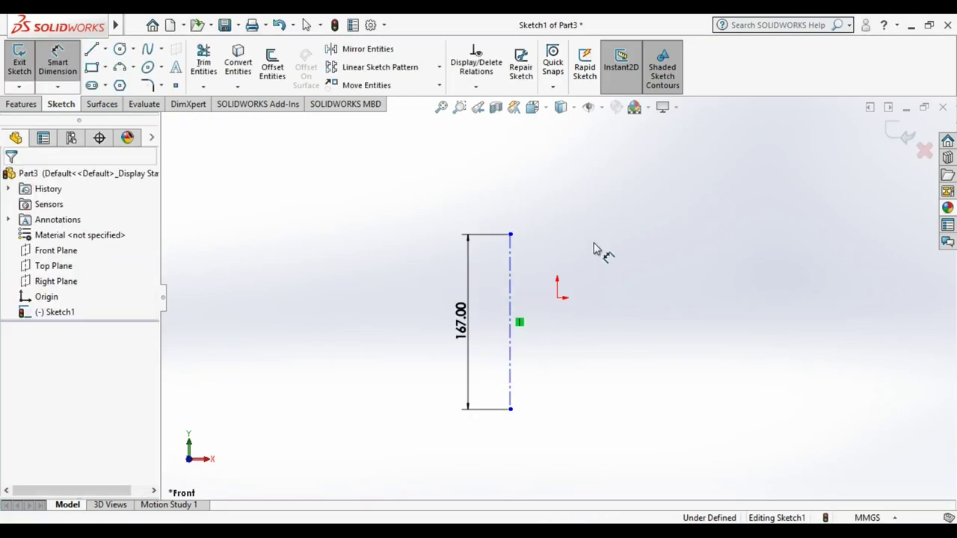
Make the centreline's midpoint coincident with the origin.
left_click(511, 322)
left_click(557, 297, "ctrl")
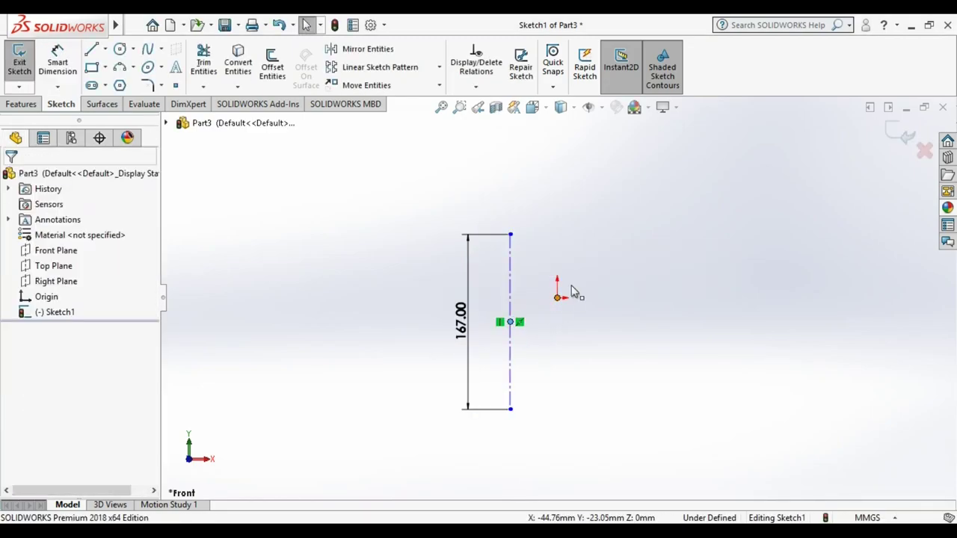
left_click(633, 235)
Draw a horizontal top line from the centreline's top end and dimension it 30.5.
left_click(91, 50)
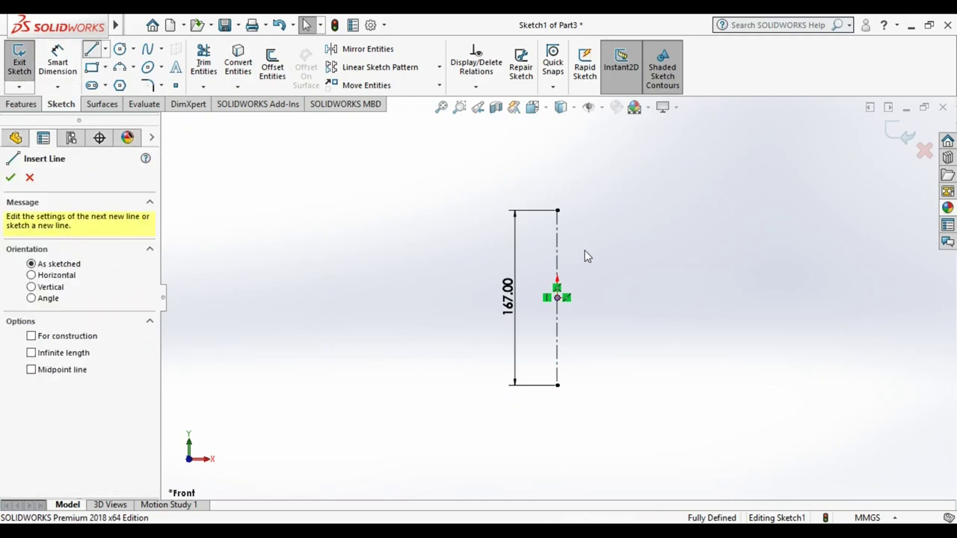
scroll(692, 221, "down", 2)
left_click(496, 208)
left_click(569, 207)
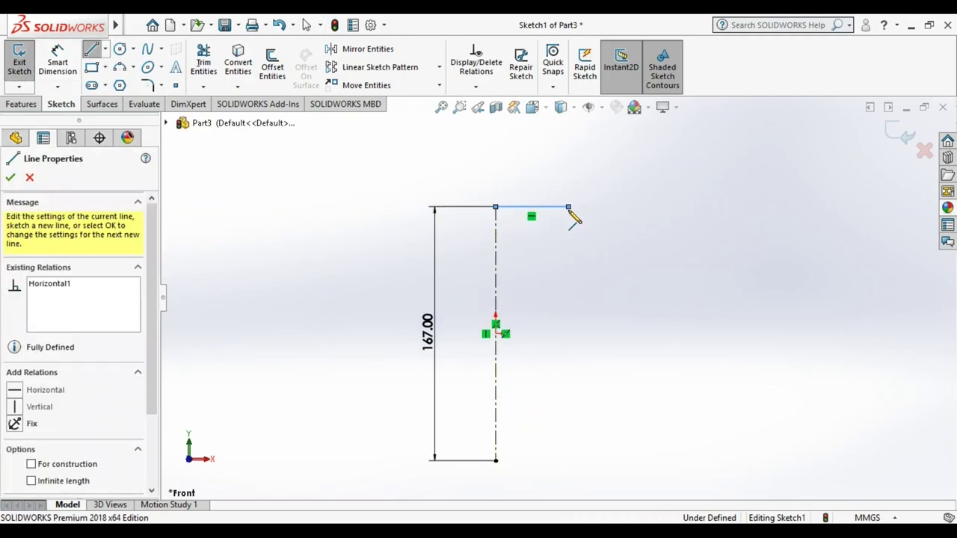
key("Escape")
left_click(537, 203)
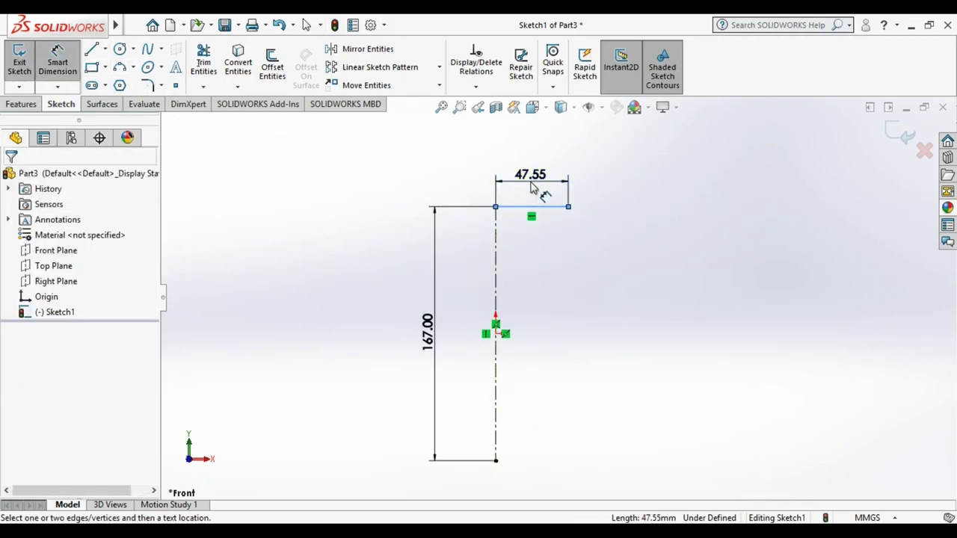
left_click(546, 190)
type("30.5")
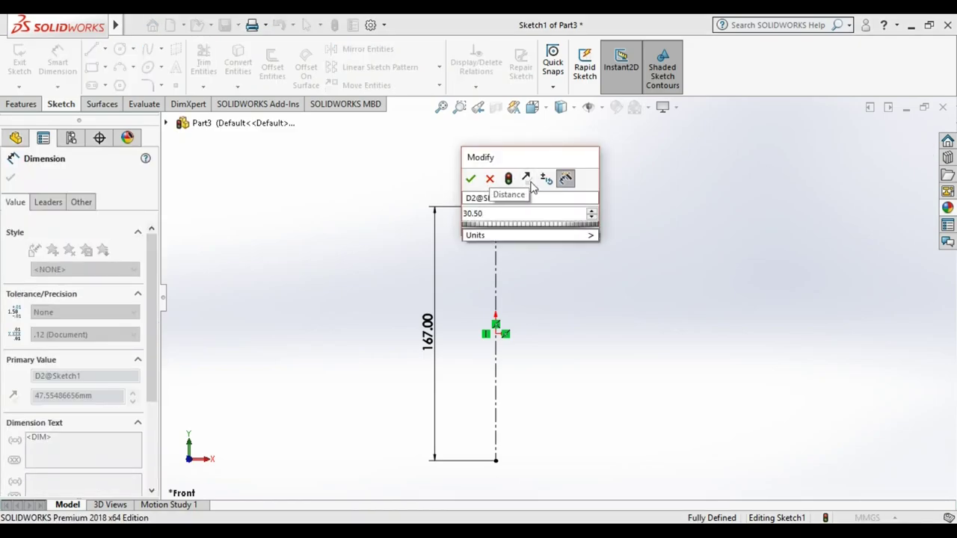
key("Return")
key("Escape")
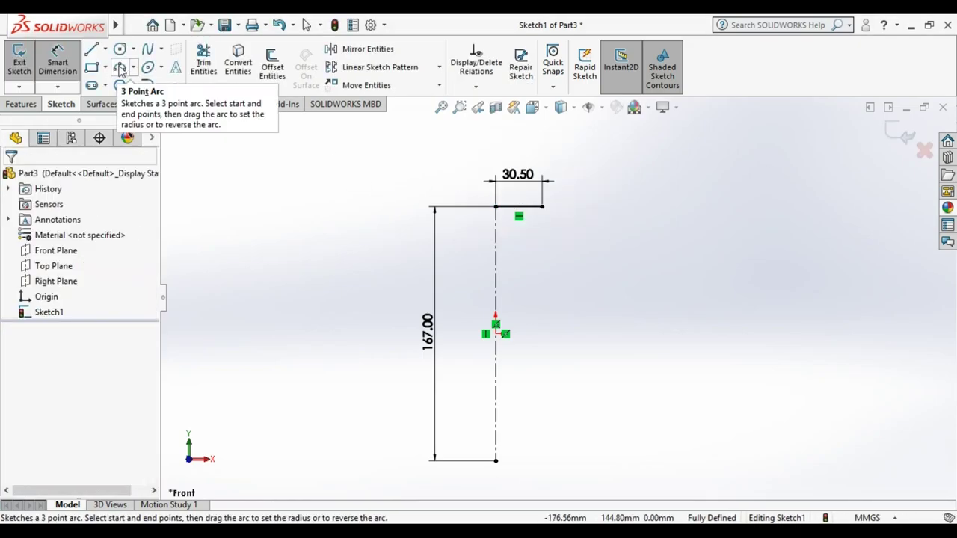
left_click(120, 68)
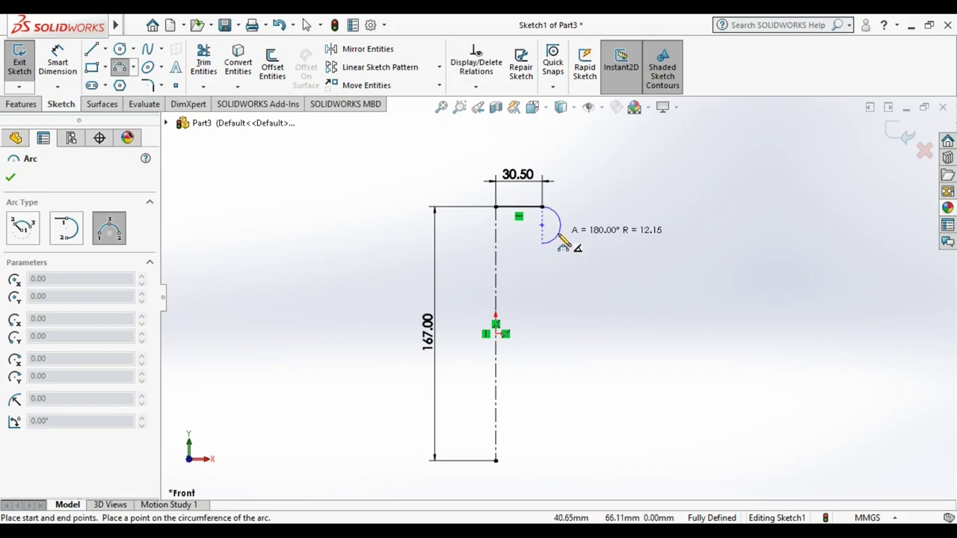
left_click(558, 234)
key("Escape")
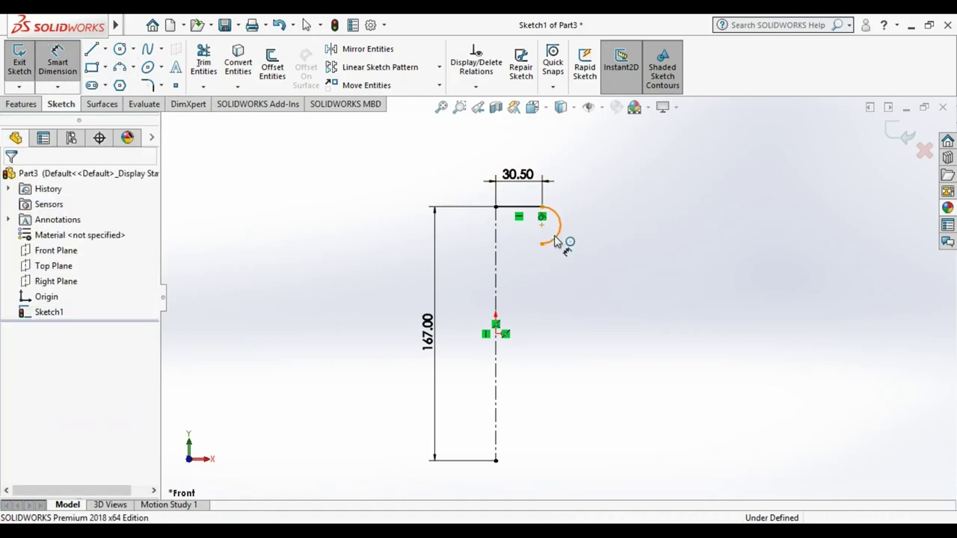
left_click(555, 241)
left_click(357, 229)
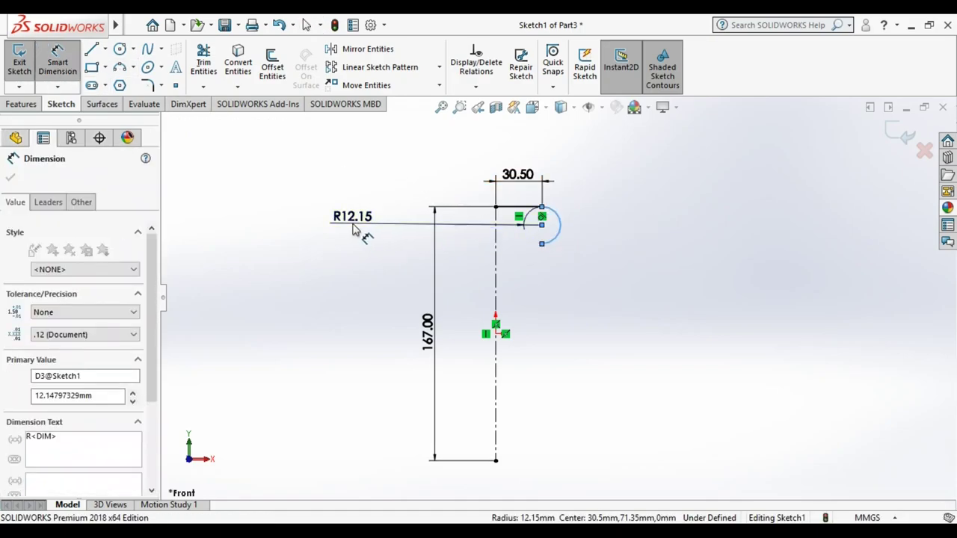
type("11")
key("Return")
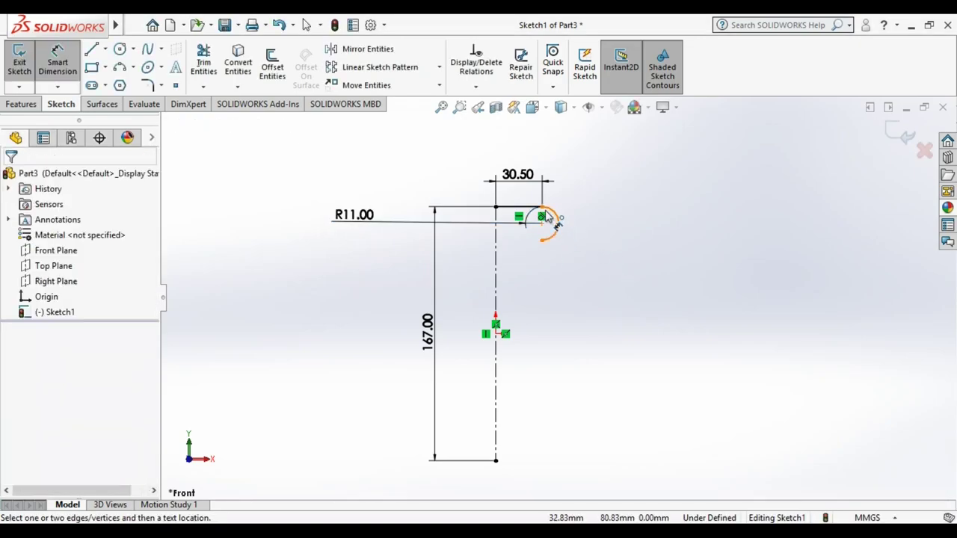
left_click(547, 217)
left_click(542, 240)
left_click(661, 234)
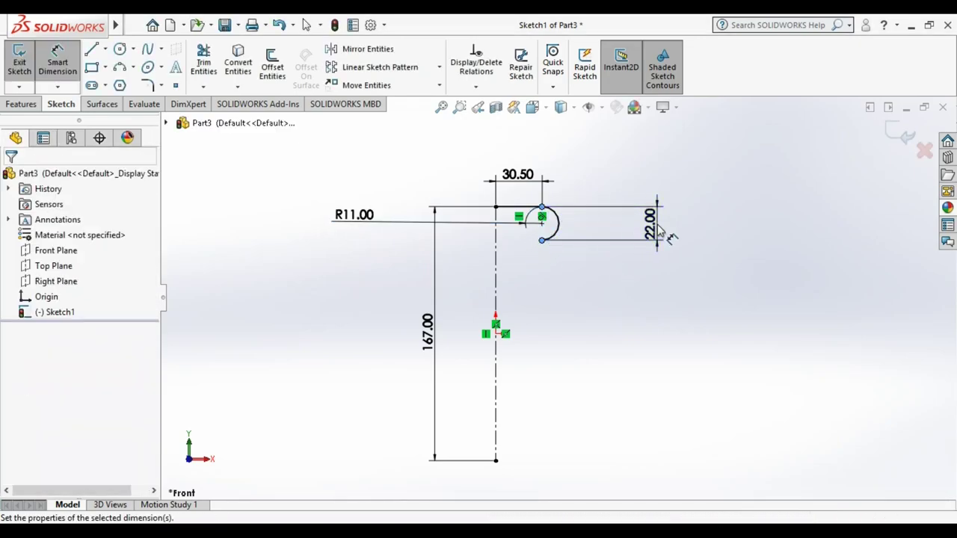
type("20")
key("Return")
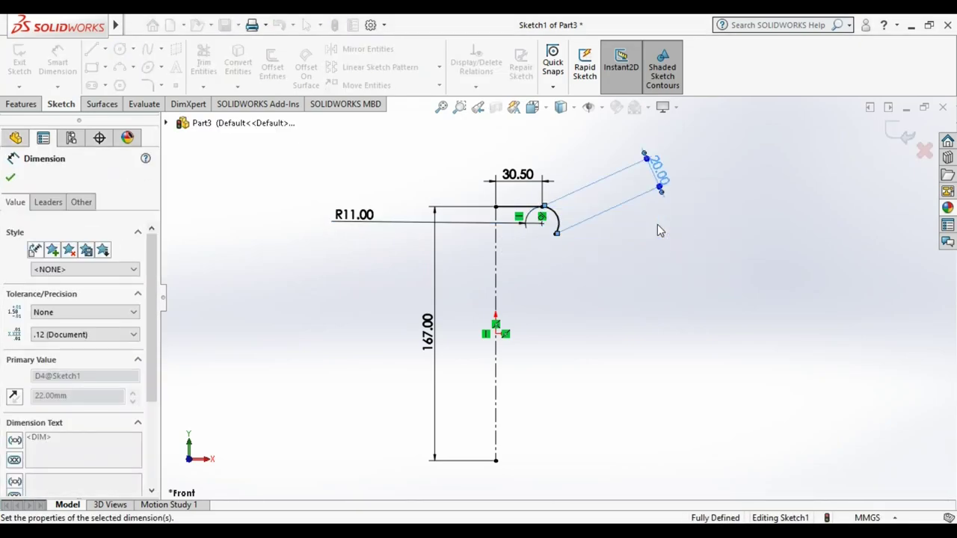
key("ctrl+z")
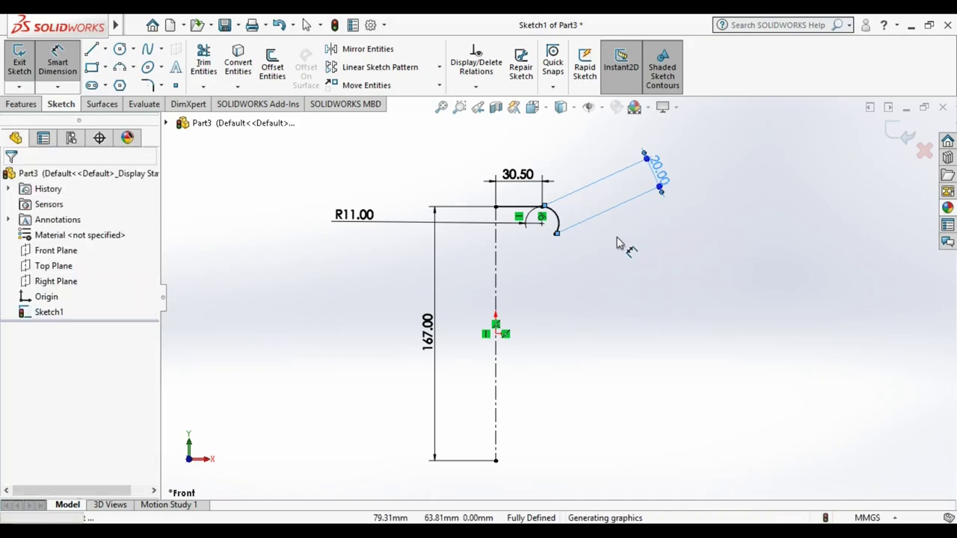
left_click(651, 225)
type("20")
key("Return")
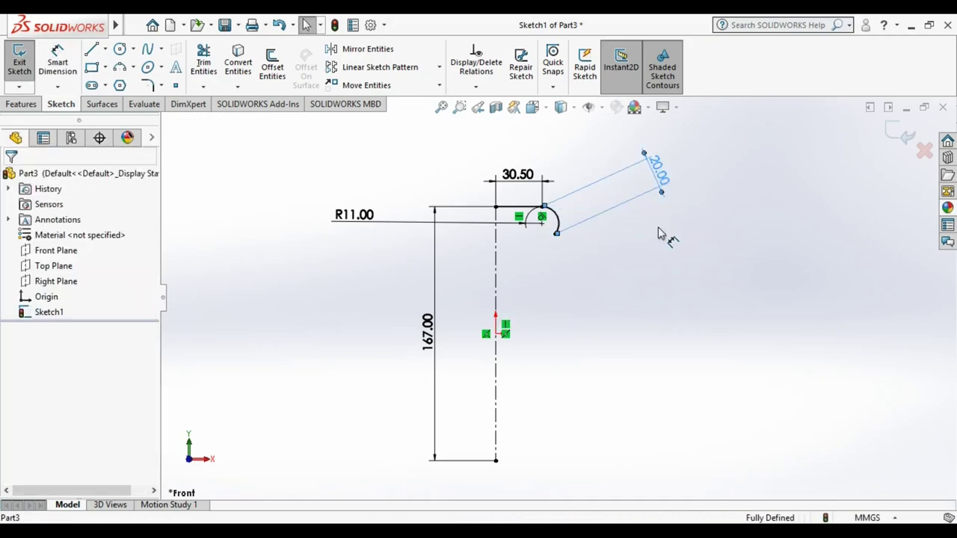
key("ctrl+z")
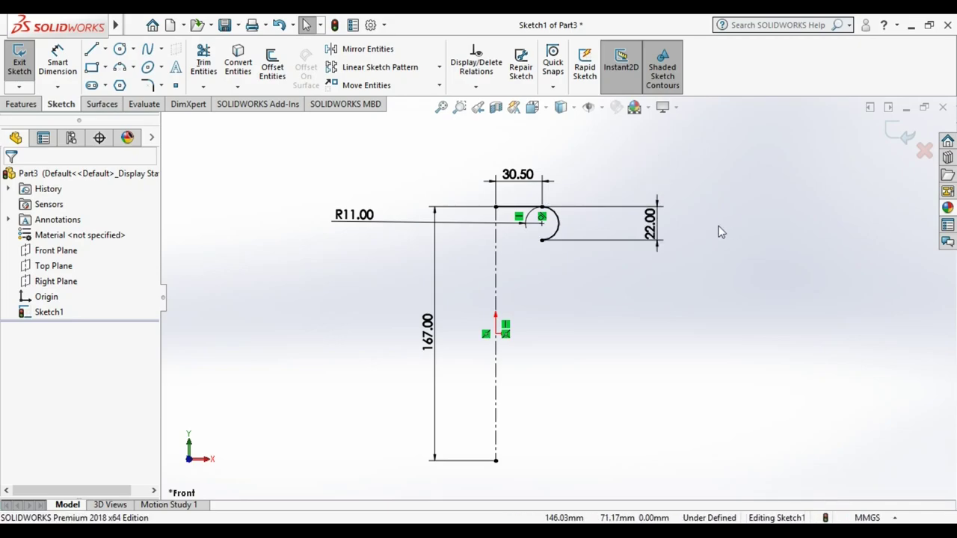
key("ctrl+z")
scroll(624, 241, "down", 2)
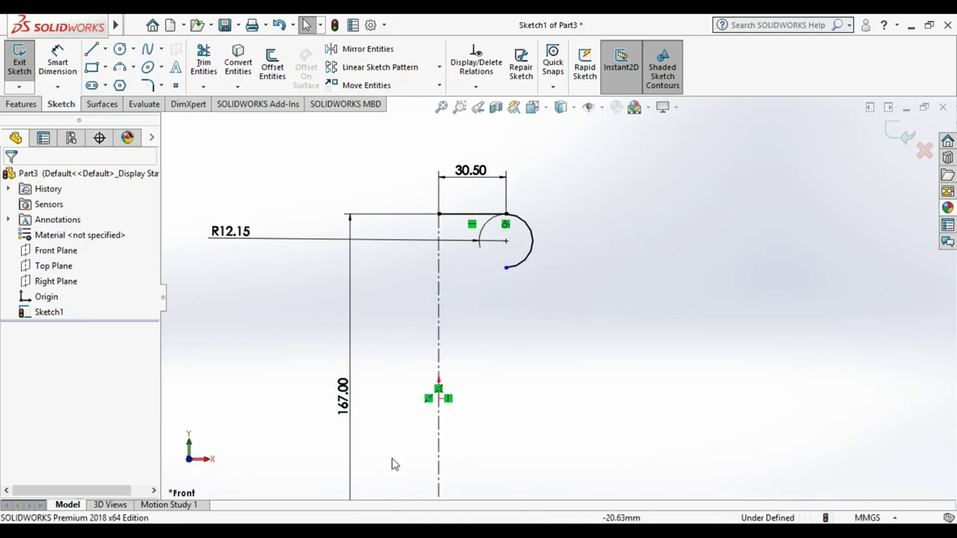
left_click(532, 258)
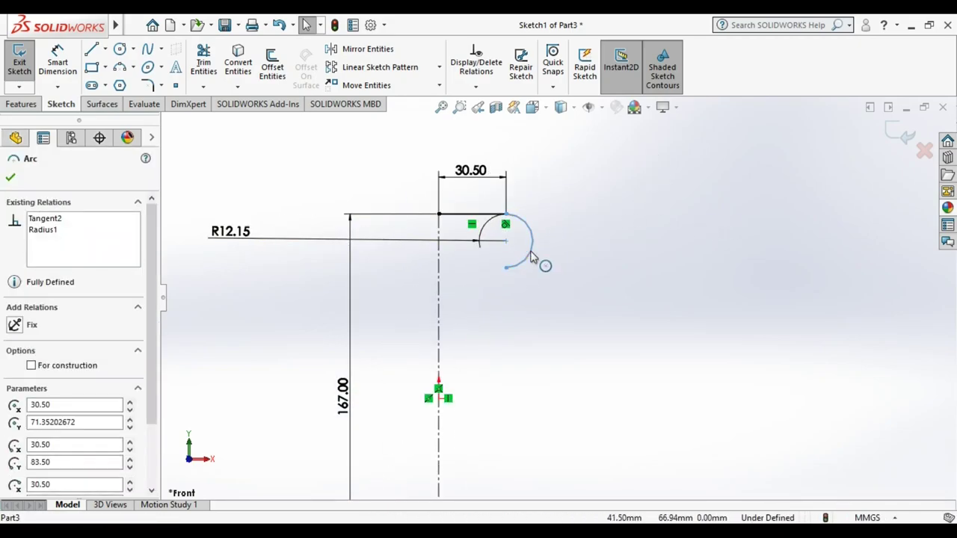
right_click(535, 262)
left_click(564, 485)
left_click(399, 276)
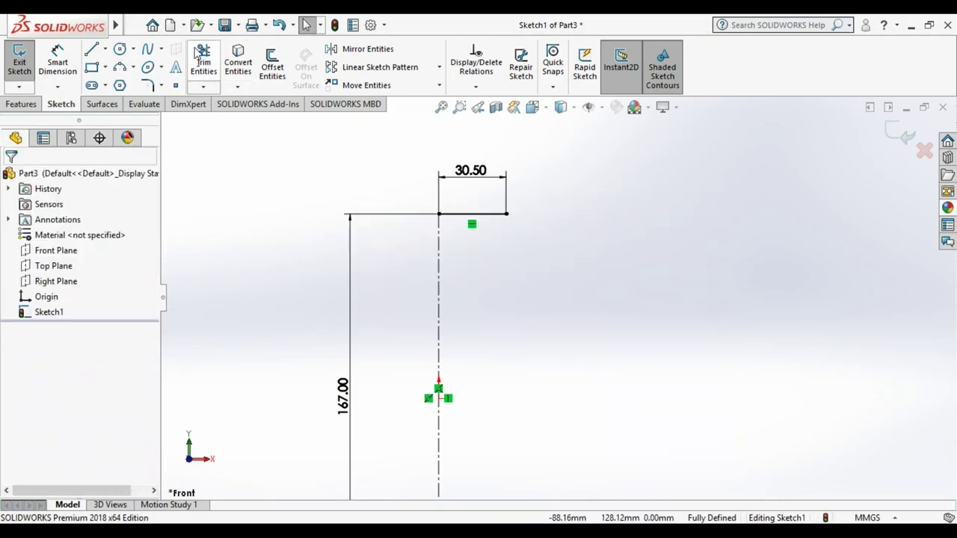
Draw the rim arc from the top line's end and dimension its radius.
left_click(120, 67)
left_click(507, 214)
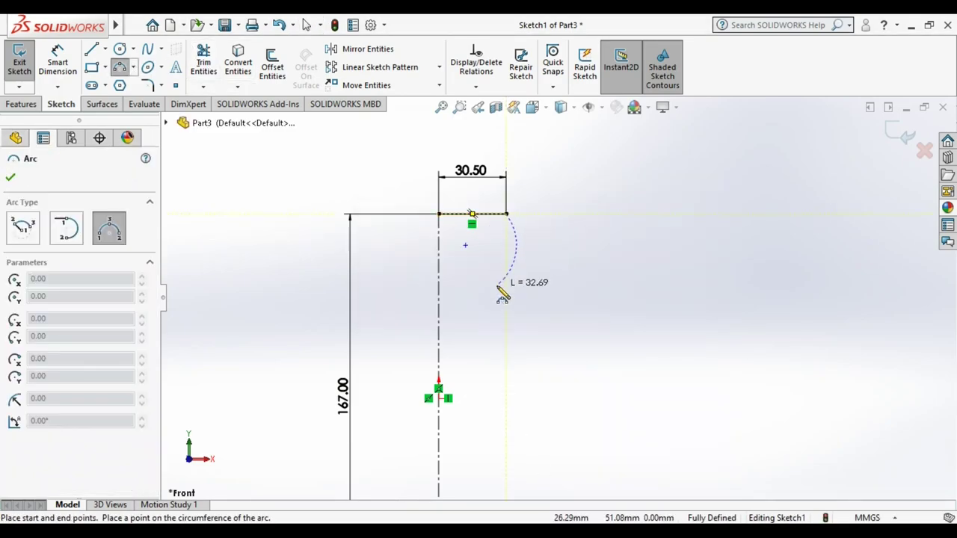
left_click(532, 254)
left_click(58, 66)
left_click(499, 279)
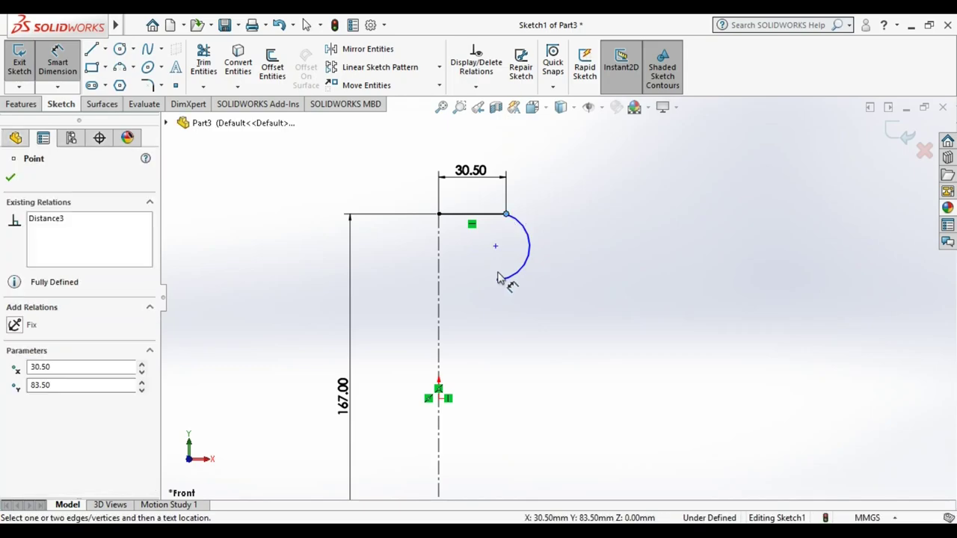
left_click(533, 254)
key("Escape")
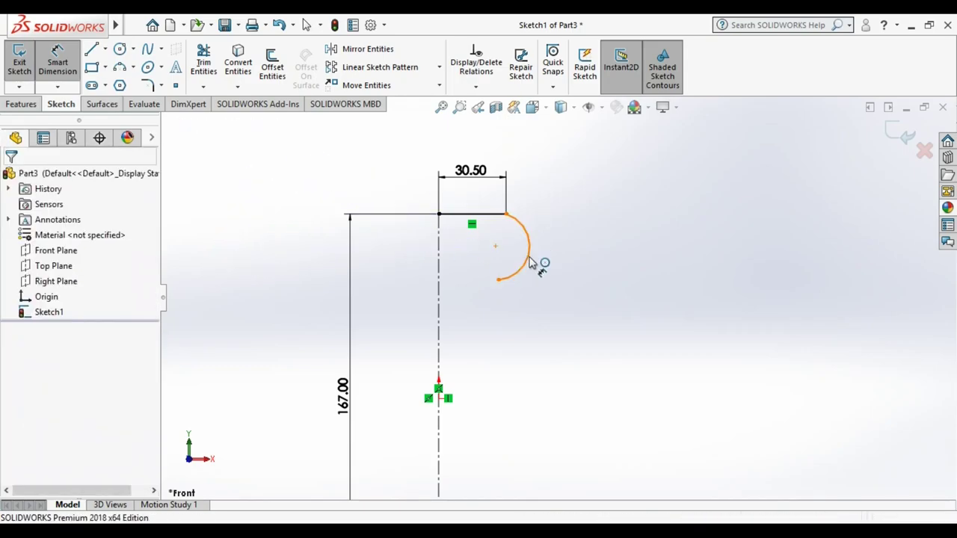
left_click(529, 262)
left_click(232, 255)
key("Return")
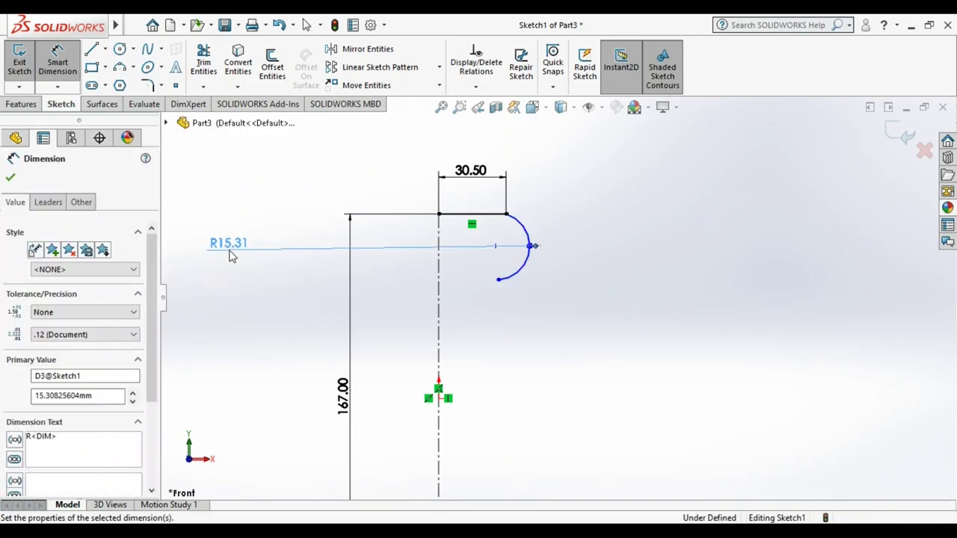
key("Escape")
Dimension the rim arc's endpoints 20 mm apart vertically.
left_click(506, 216)
left_click(500, 274)
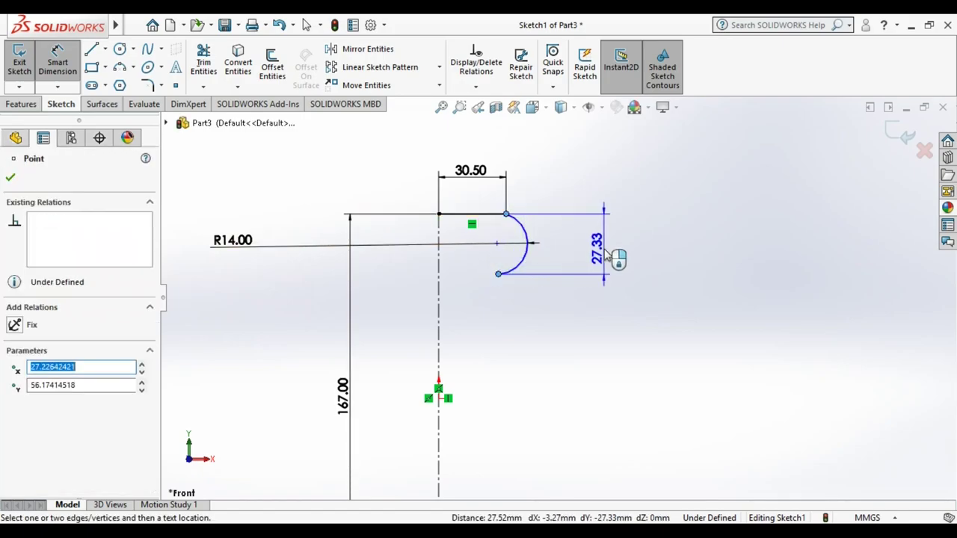
left_click(611, 257)
type("20")
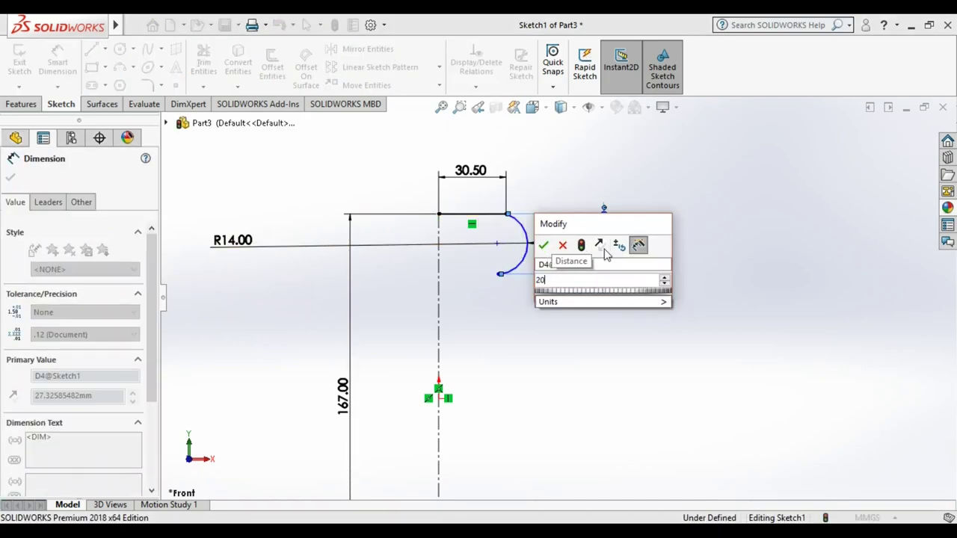
key("Return")
key("Escape")
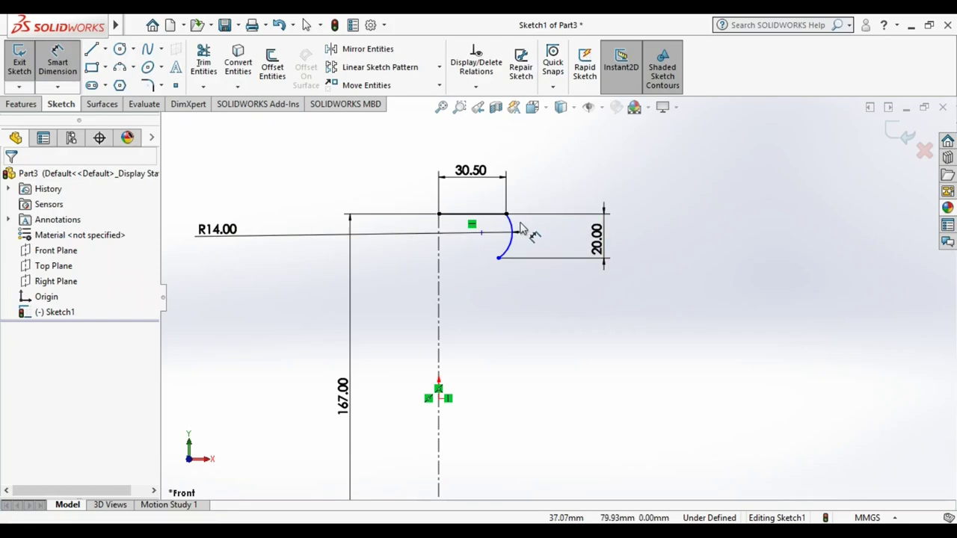
key("Escape")
Add a Vertical relation between the rim arc's two endpoints.
left_click(506, 215)
left_click(499, 258, "ctrl")
left_click(561, 207)
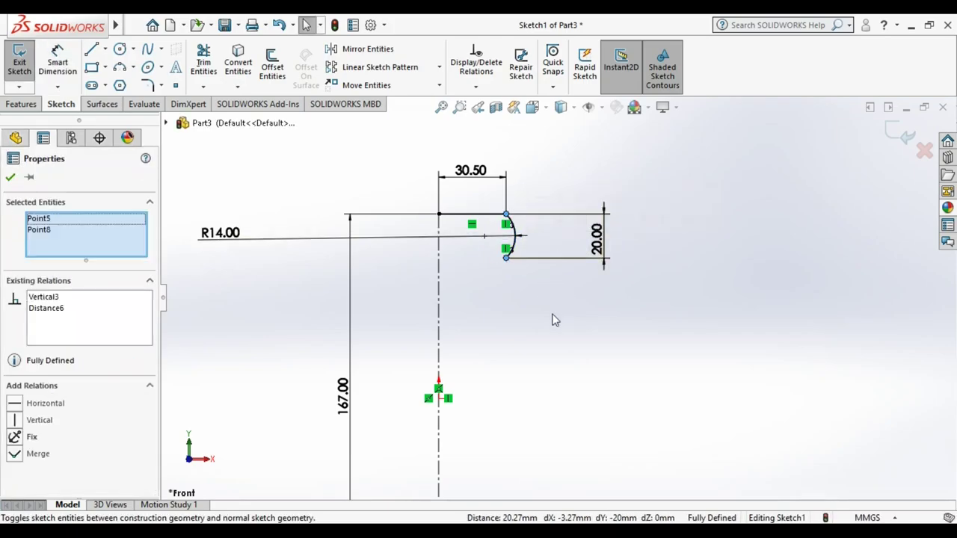
left_click(554, 321)
Draw a reversed three-point arc below the rim arc's lower end.
left_click(120, 67)
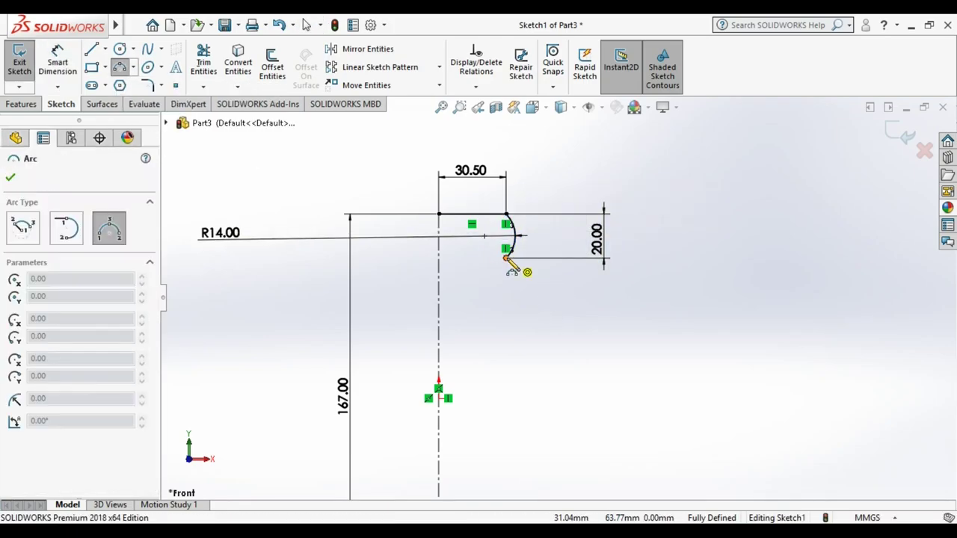
left_click(507, 310)
left_click(485, 284)
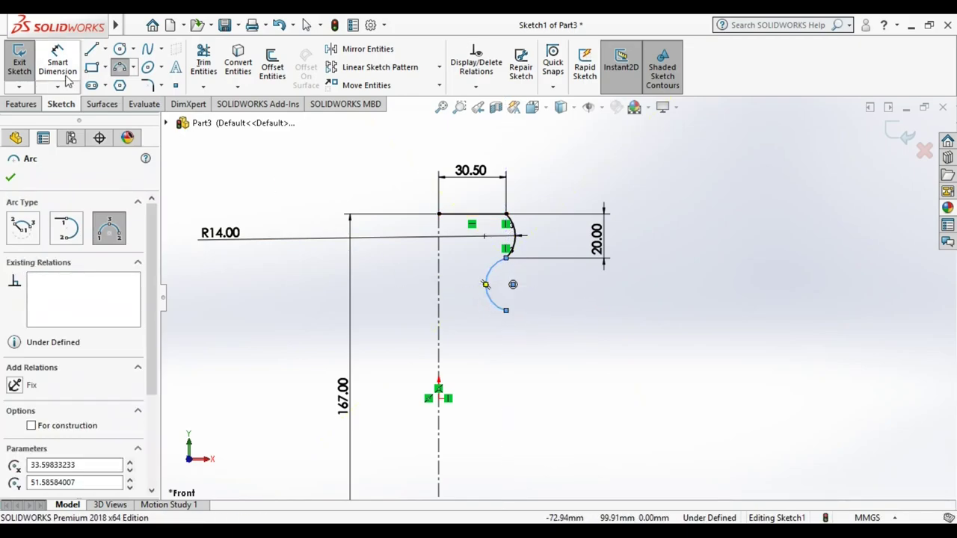
left_click(58, 63)
left_click(487, 285)
key("Escape")
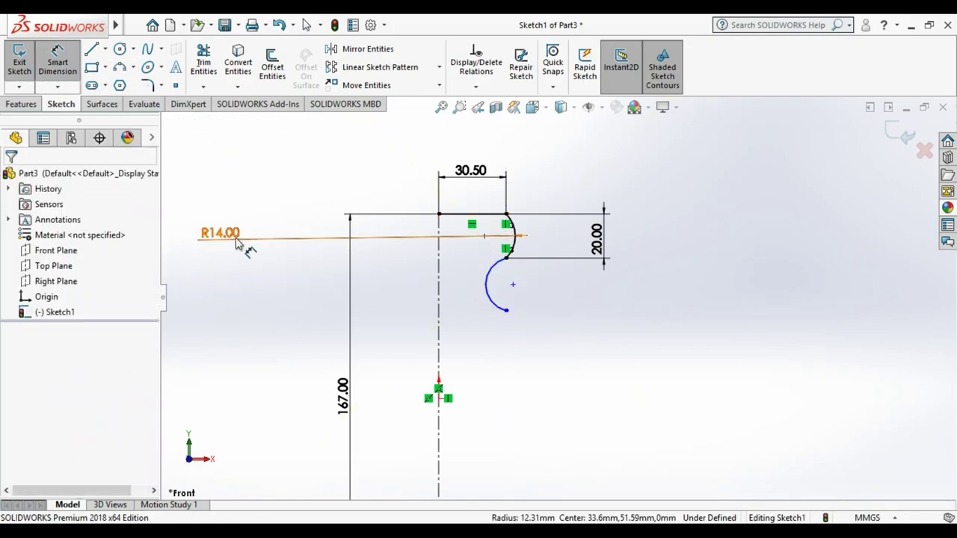
Change the rim arc radius to 11 and dimension the new arc R14.
left_click(237, 241)
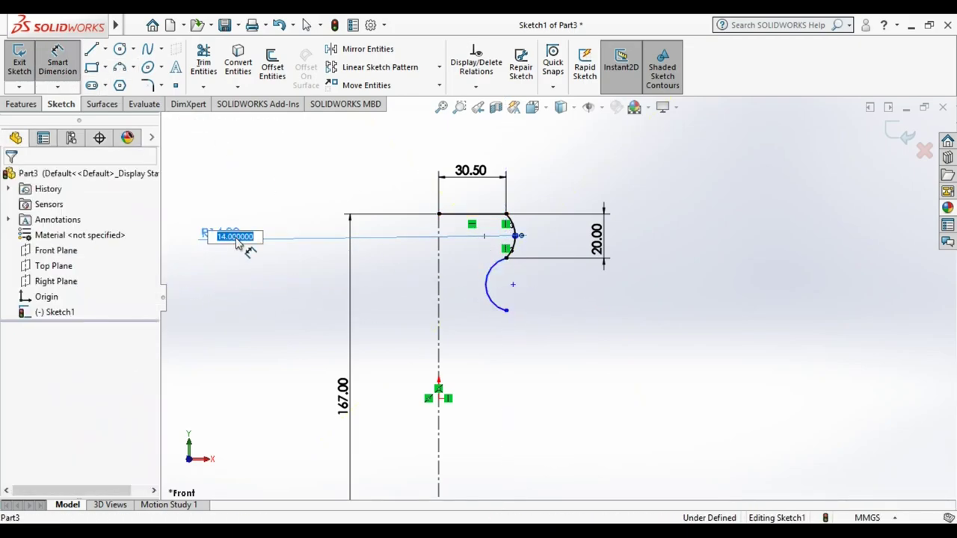
left_click(489, 294)
left_click(232, 285)
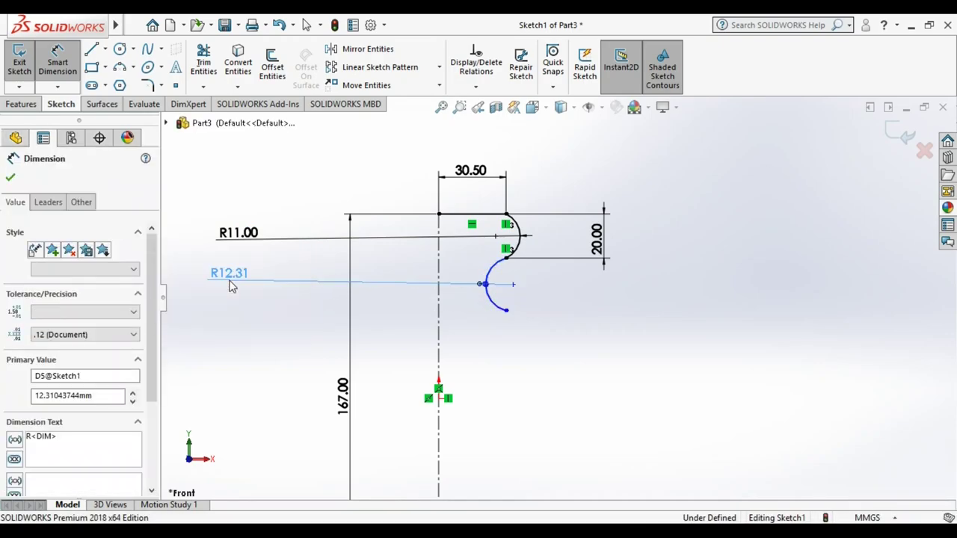
type("14")
key("Return")
Dimension the new arc's endpoints 26 mm apart vertically.
left_click(507, 318)
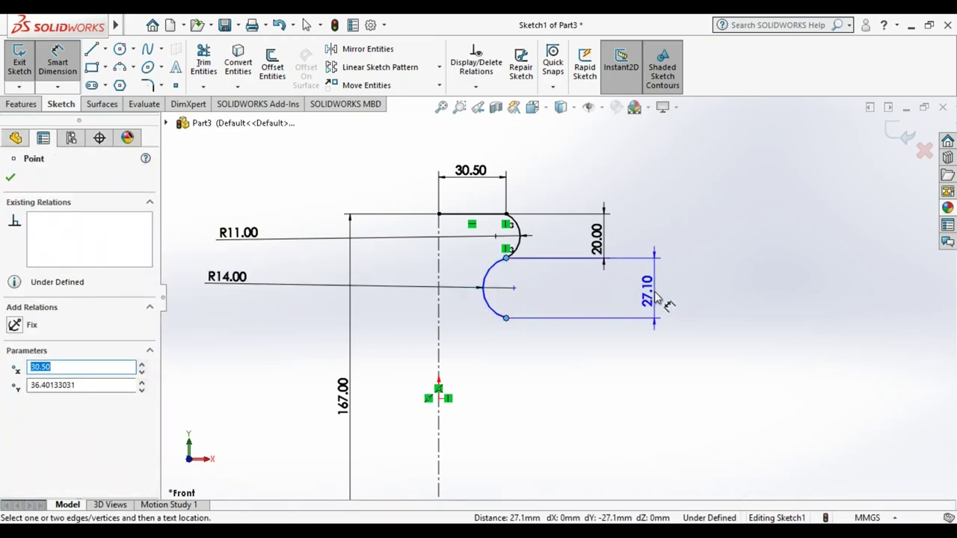
left_click(658, 298)
type("26")
key("Return")
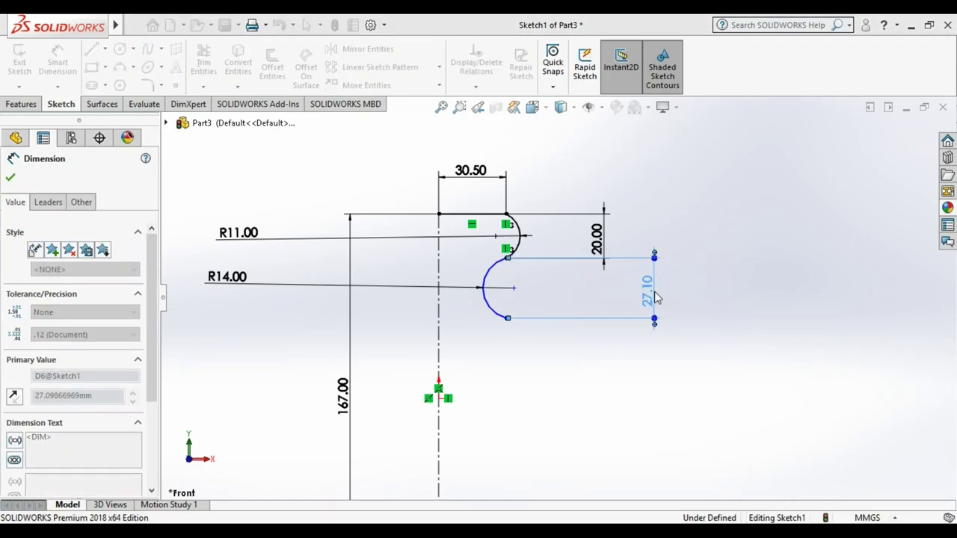
key("f")
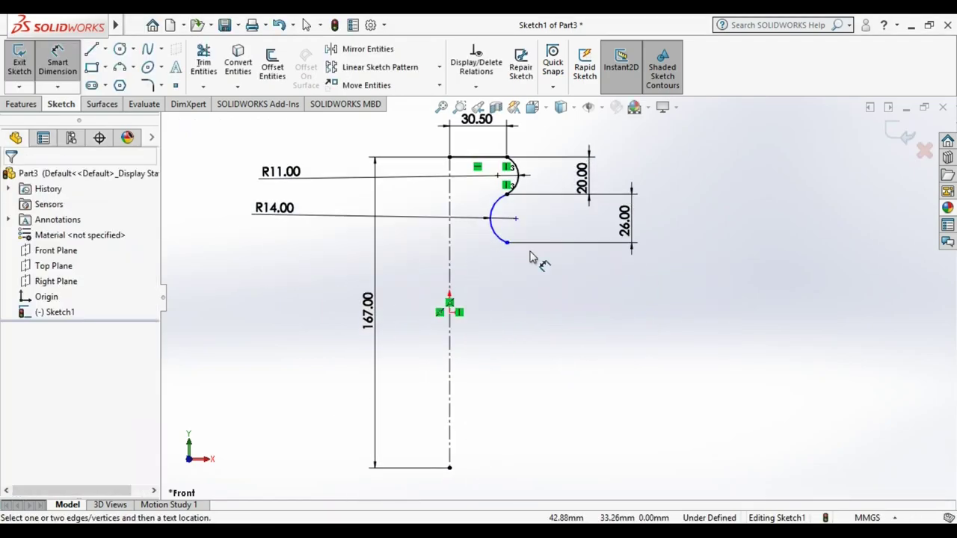
key("Escape")
Begin another three-point arc at the lower arc's end.
scroll(521, 193, "down", 1)
scroll(521, 193, "down", 1)
left_click(120, 66)
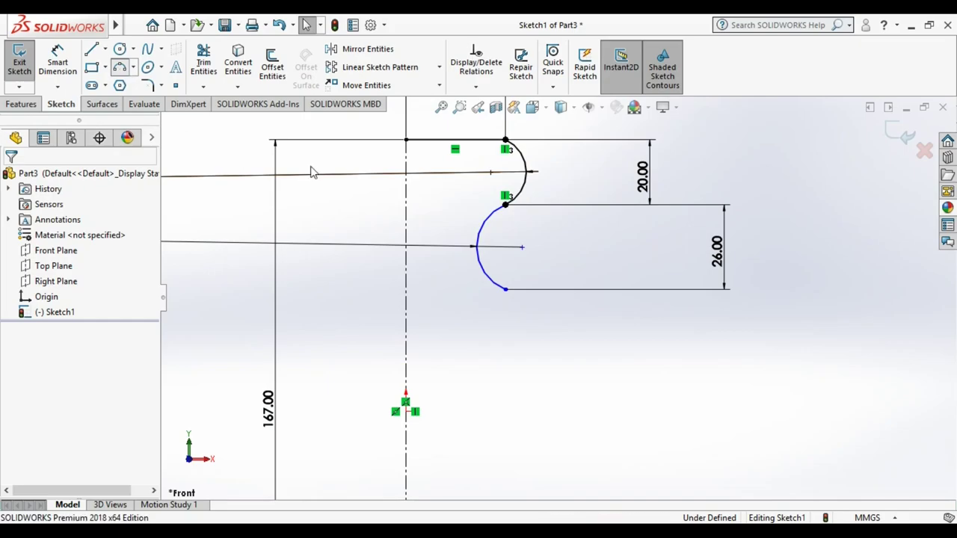
scroll(594, 363, "up", 2)
scroll(495, 252, "down", 2)
left_click(485, 239)
Finish the large bulging body arc and dimension its radius 49.
scroll(550, 299, "up", 3)
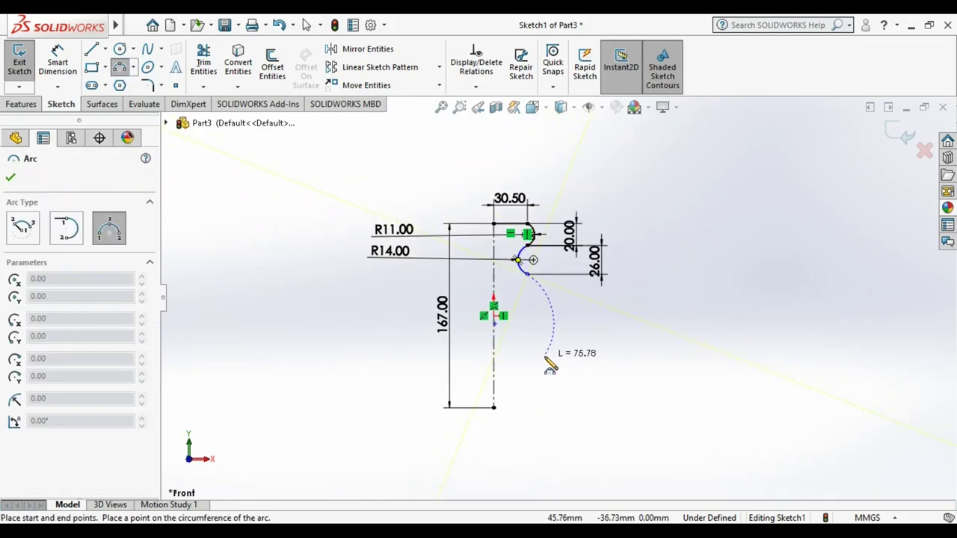
left_click(566, 338)
left_click(57, 66)
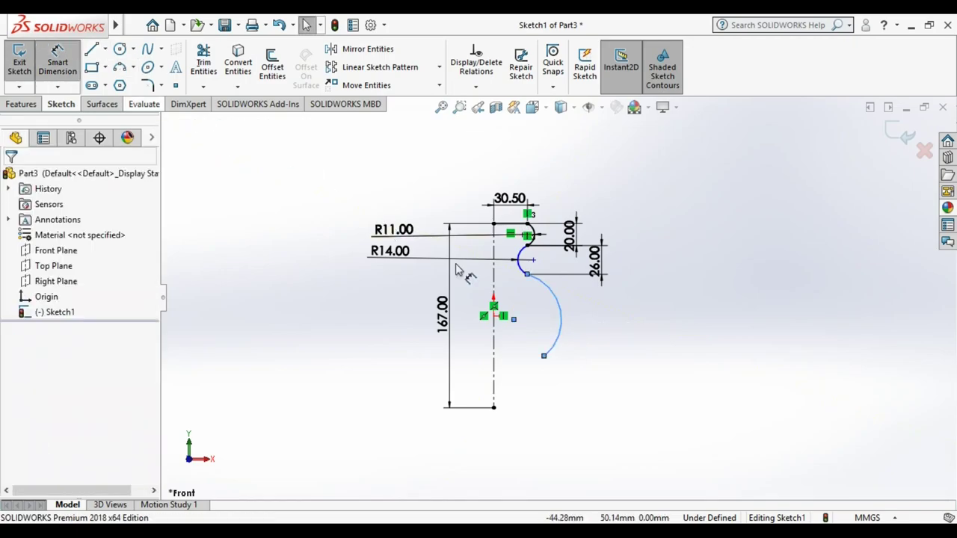
left_click(563, 323)
left_click(377, 327)
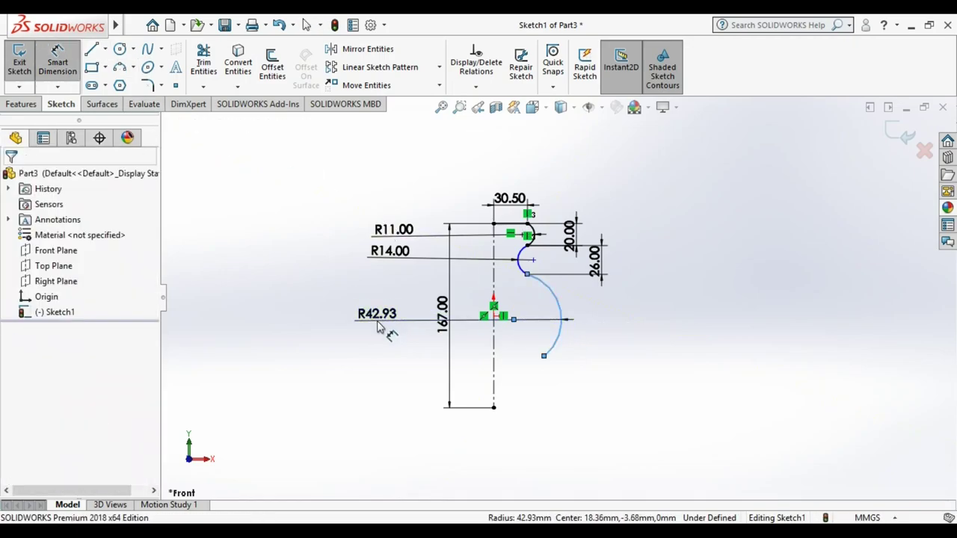
type("40")
key("Return")
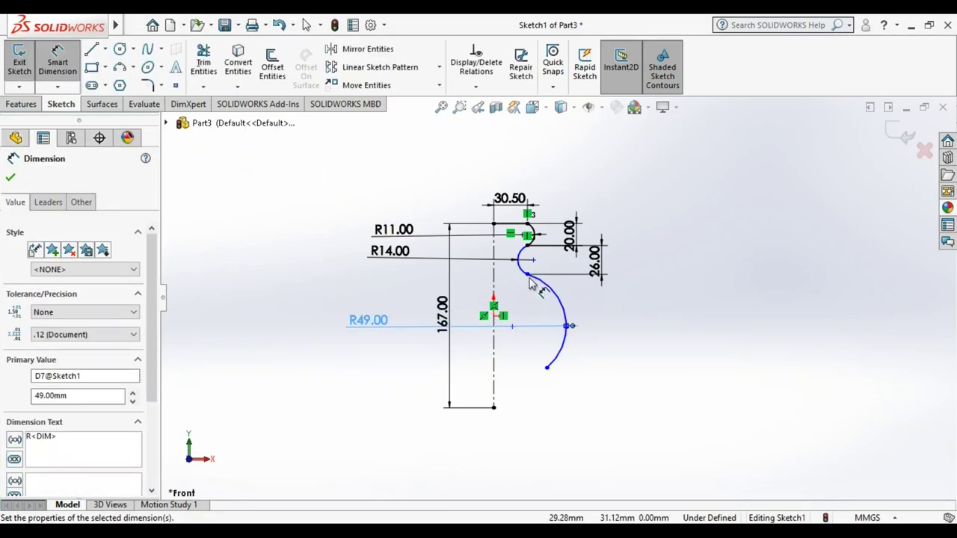
Dimension the body arc's vertical span as 86 mm.
left_click(547, 365)
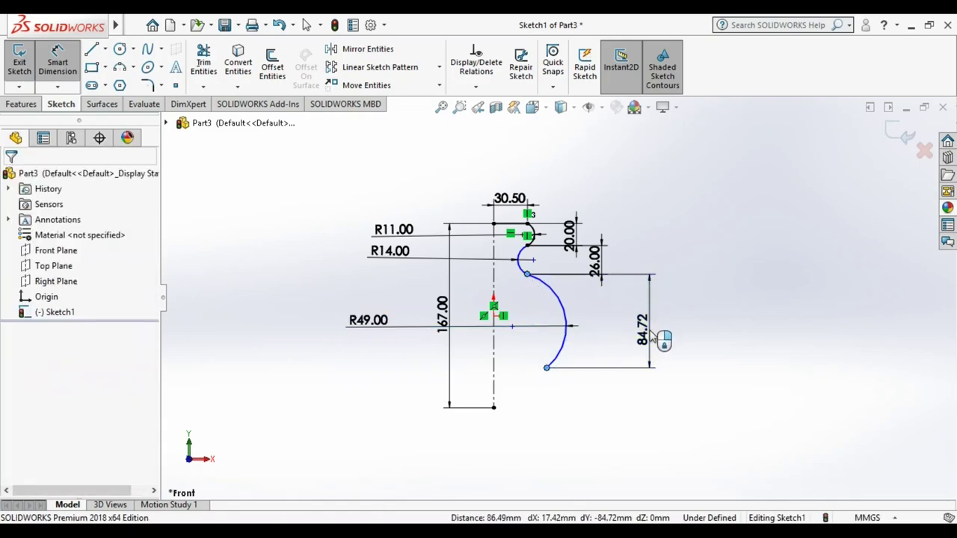
left_click(651, 337)
type("86")
key("Return")
key("Escape")
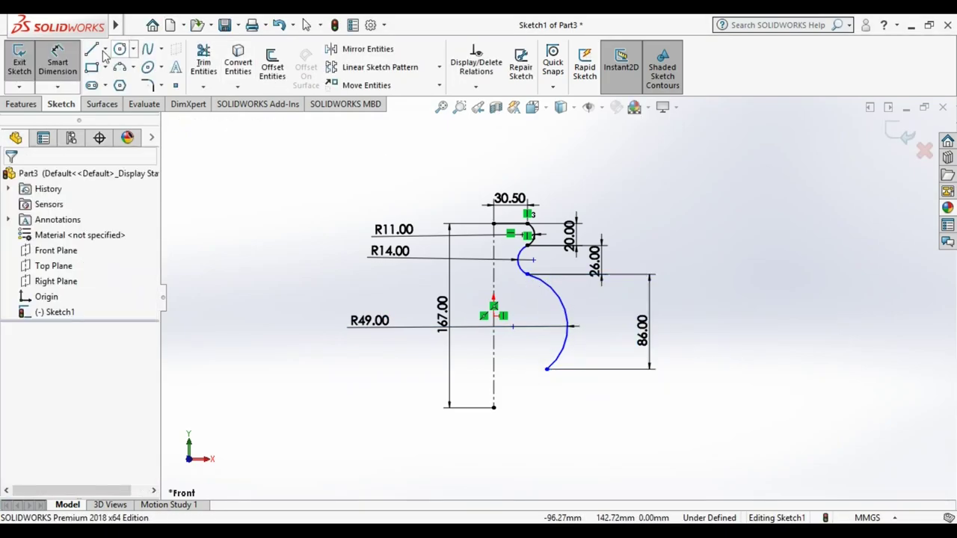
Draw a horizontal base line at the profile's bottom and dimension it 30.
key("l")
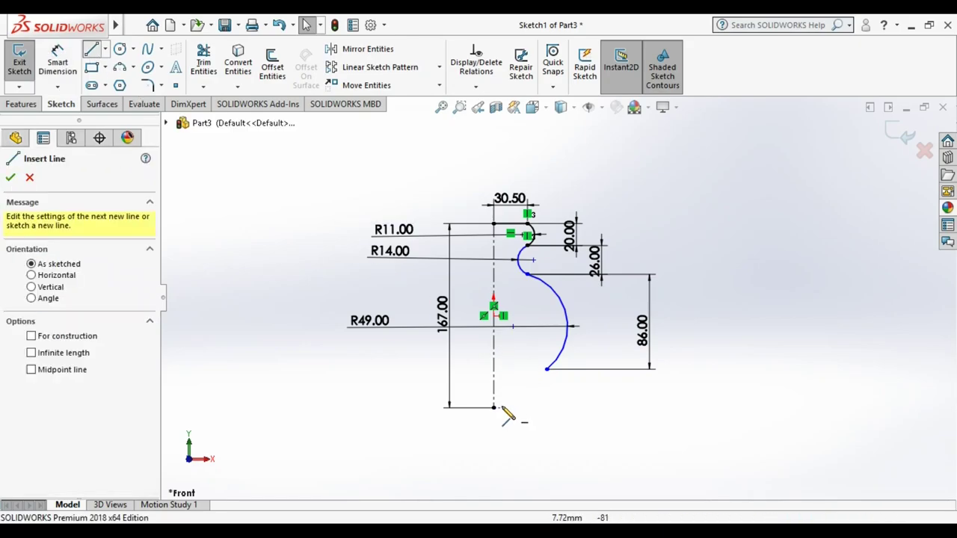
left_click(494, 407)
double_click(532, 407)
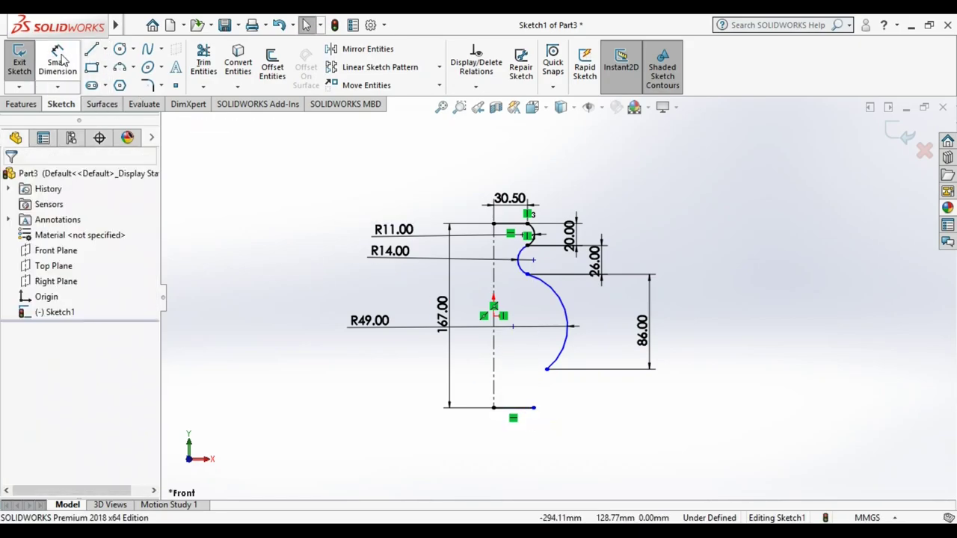
key("d")
left_click(513, 407)
left_click(514, 447)
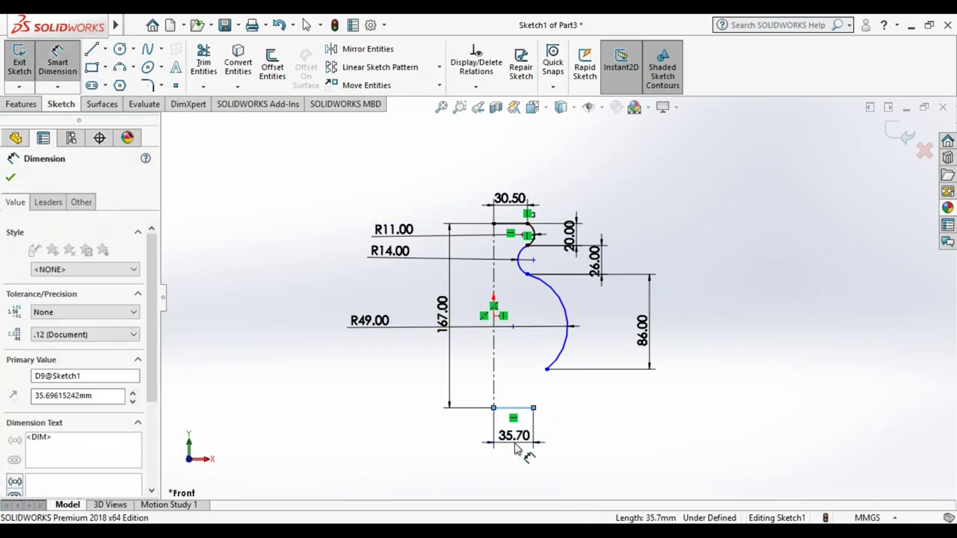
left_click(565, 441)
scroll(579, 419, "down", 2)
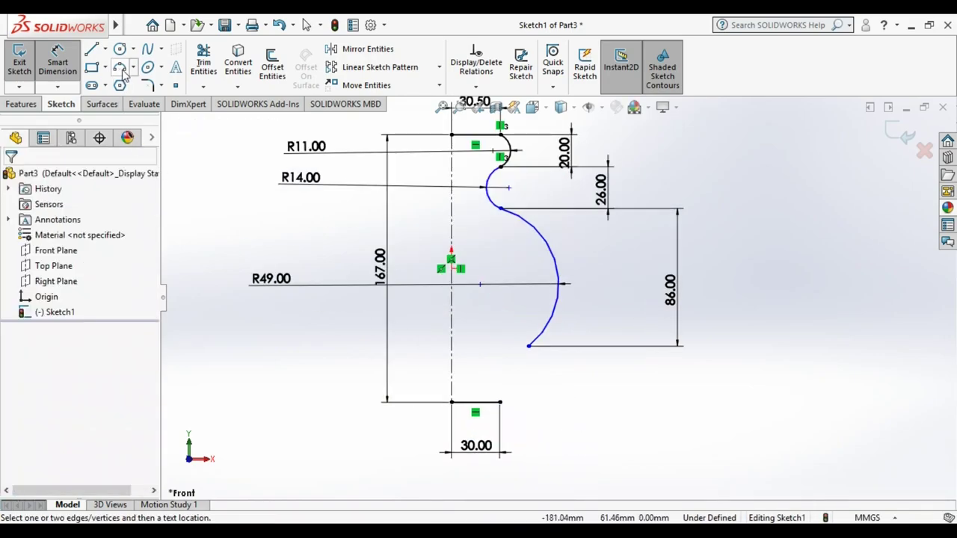
Draw a small arc below the body arc and dimension it R7.
left_click(120, 69)
scroll(554, 378, "down", 2)
scroll(516, 313, "down", 1)
left_click(507, 302)
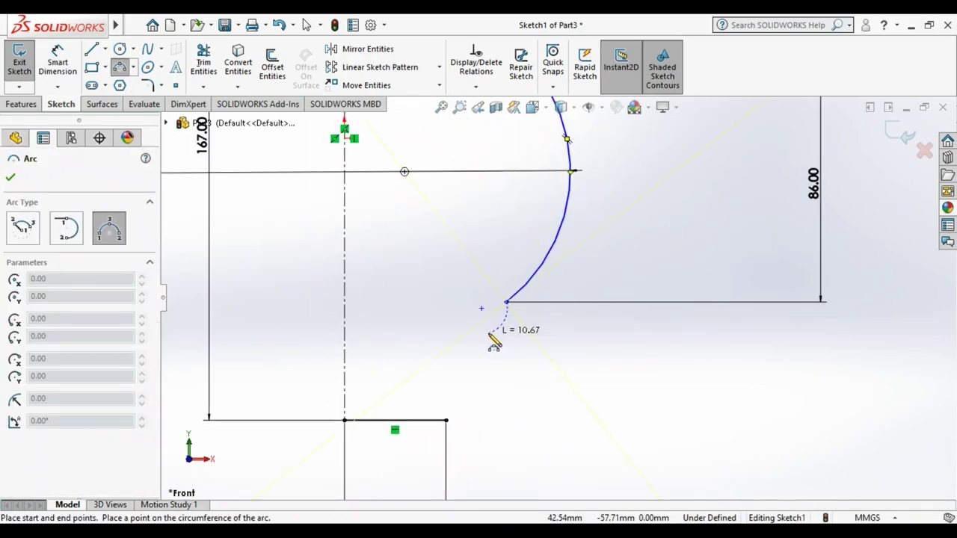
left_click(511, 332)
left_click(58, 66)
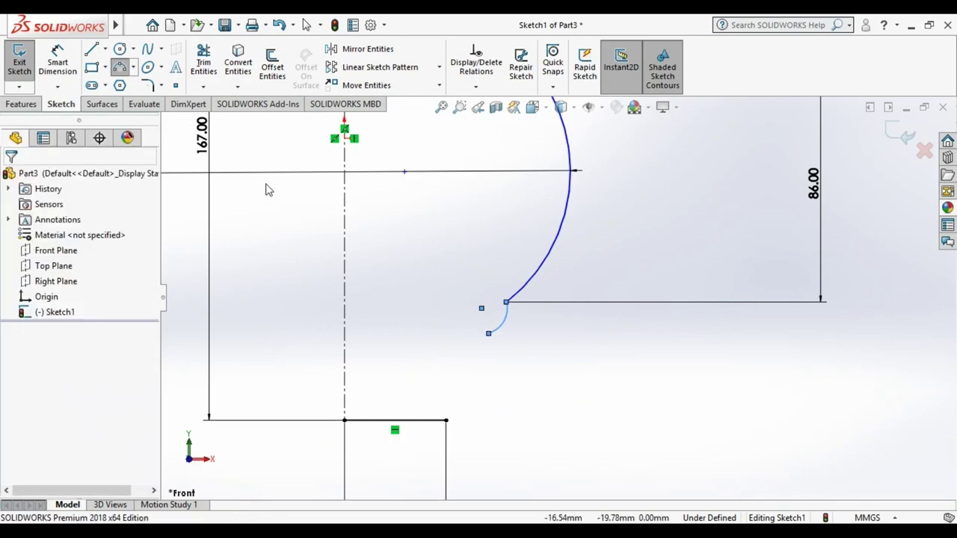
left_click(494, 334)
scroll(560, 301, "up", 1)
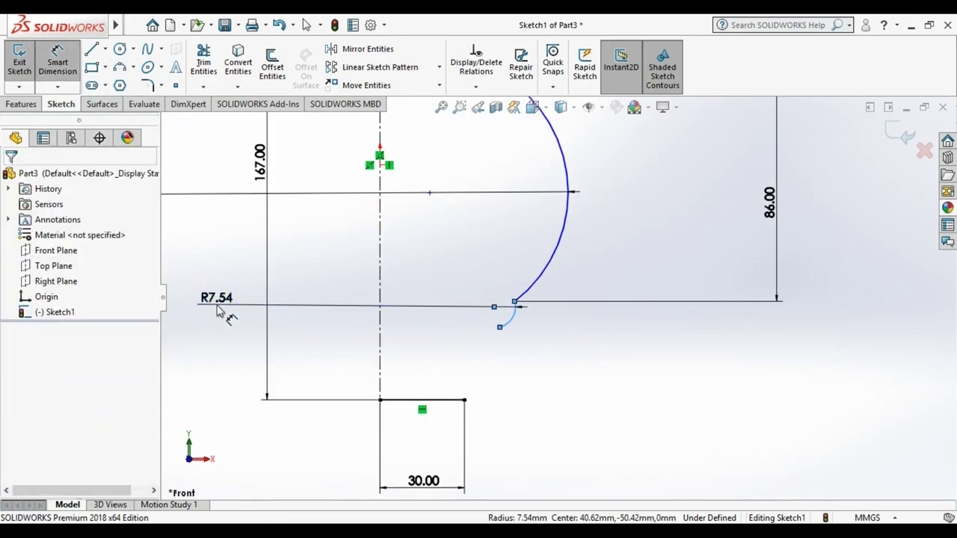
left_click(219, 308)
key("Return")
key("Escape")
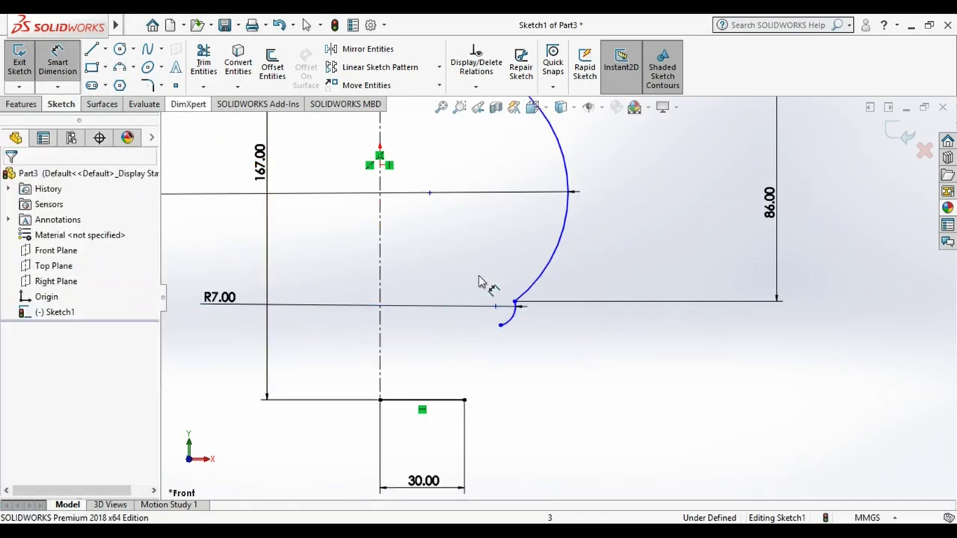
Dimension the small arc's endpoints 7 mm apart vertically.
left_click(501, 325)
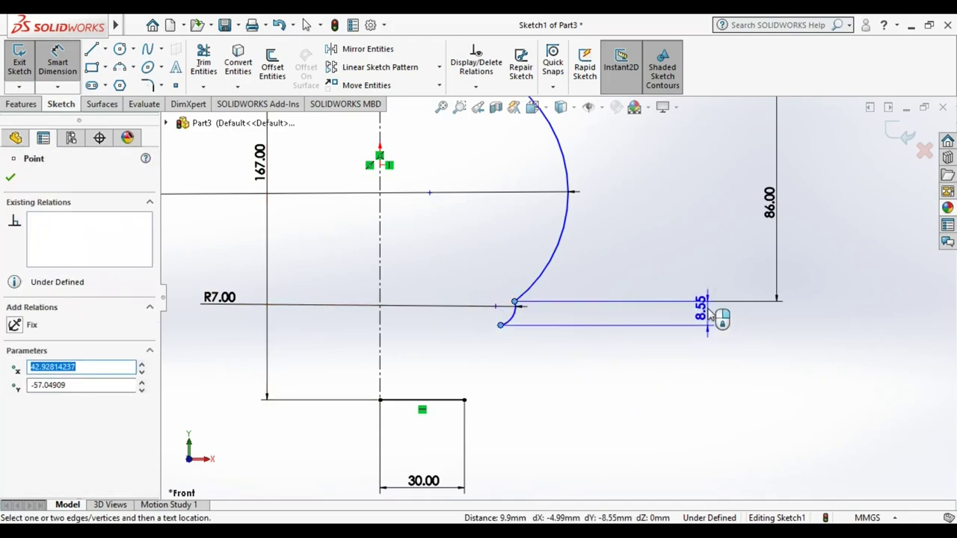
left_click(710, 320)
type("7")
key("Return")
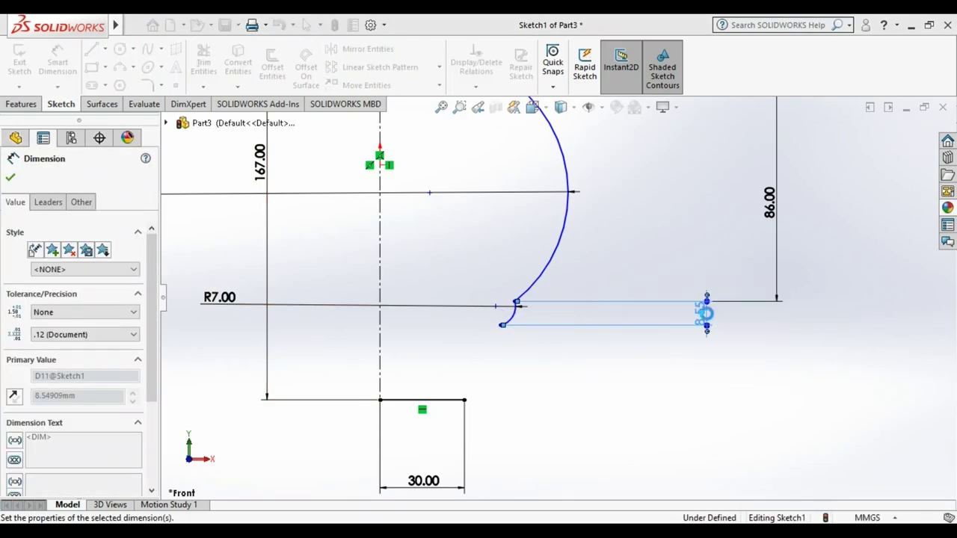
key("Escape")
Draw the next bulge arc and dimension its radius 8.
left_click(119, 67)
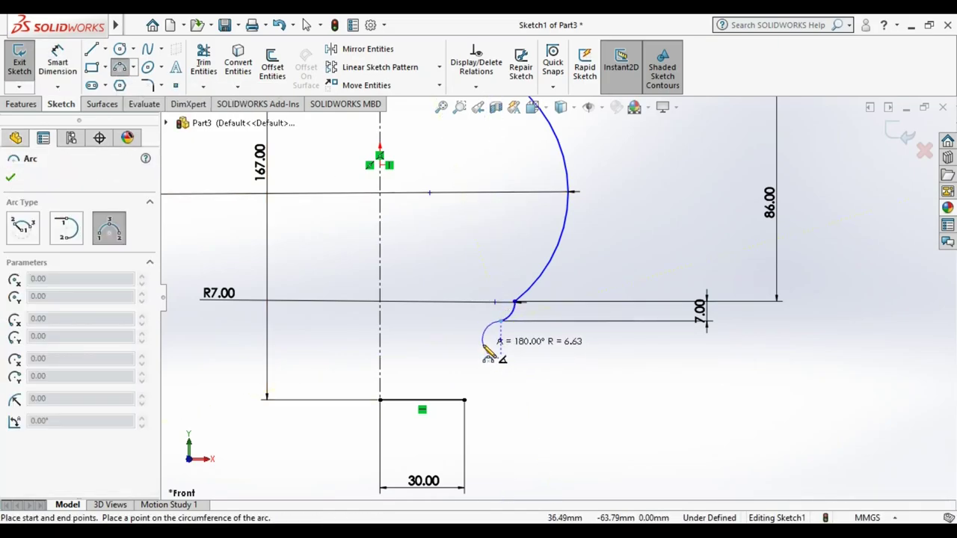
left_click(484, 345)
key("d")
left_click(485, 350)
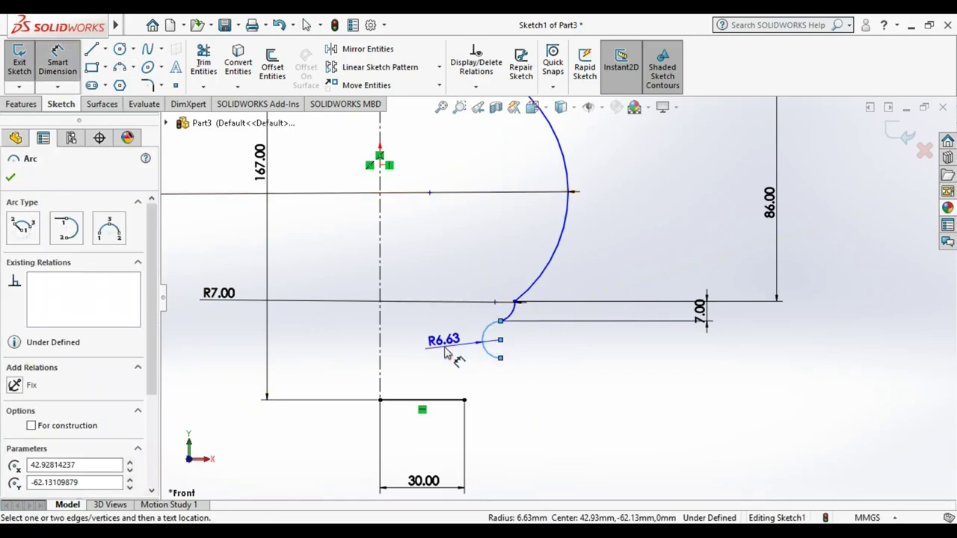
left_click(212, 342)
type("8")
key("Return")
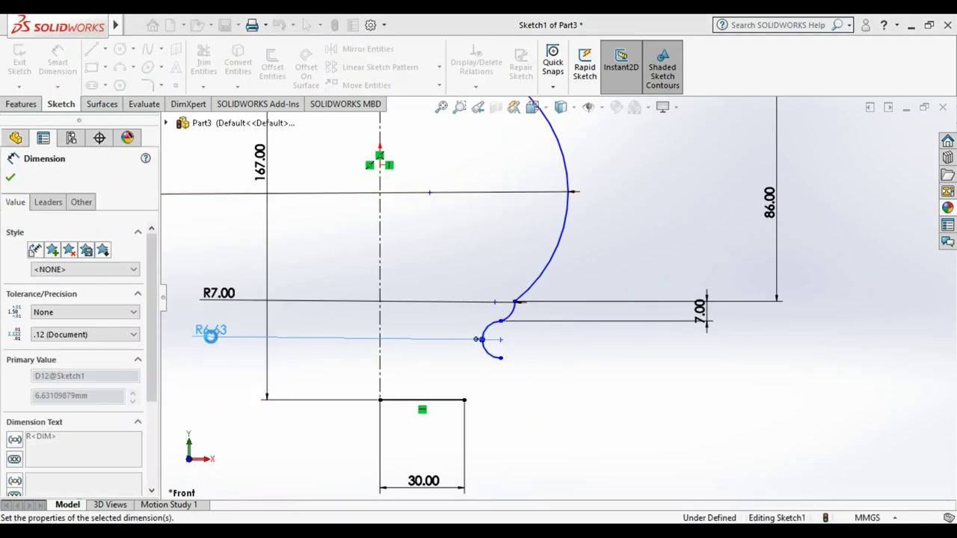
Dimension the R8 arc's endpoints 13 mm apart, undoing the resulting tilt.
left_click(500, 321)
left_click(501, 366)
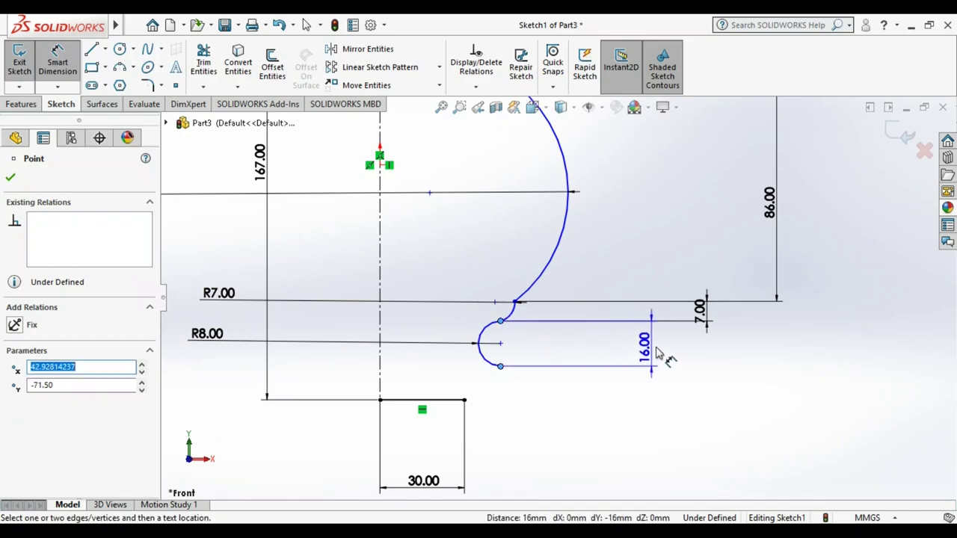
left_click(658, 352)
type("13")
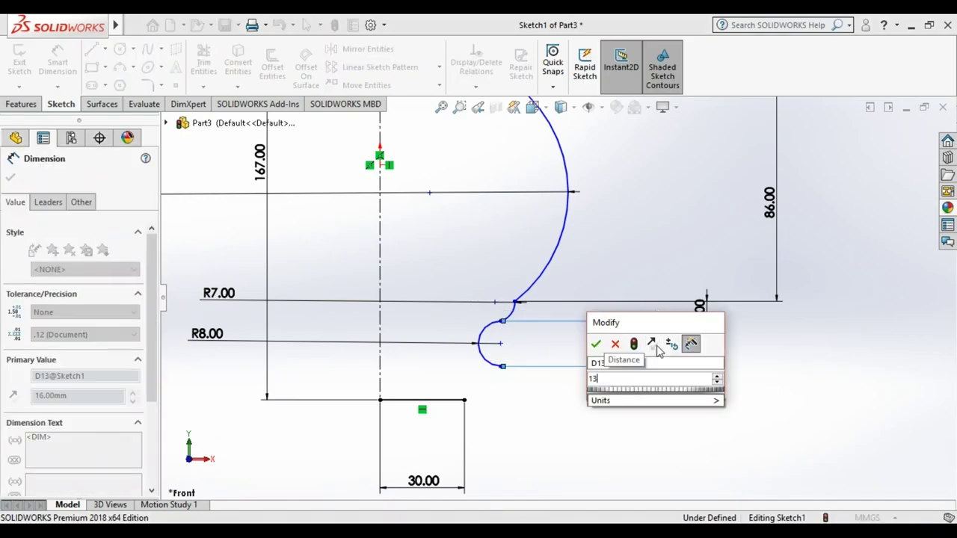
key("Return")
key("Return")
key("Escape")
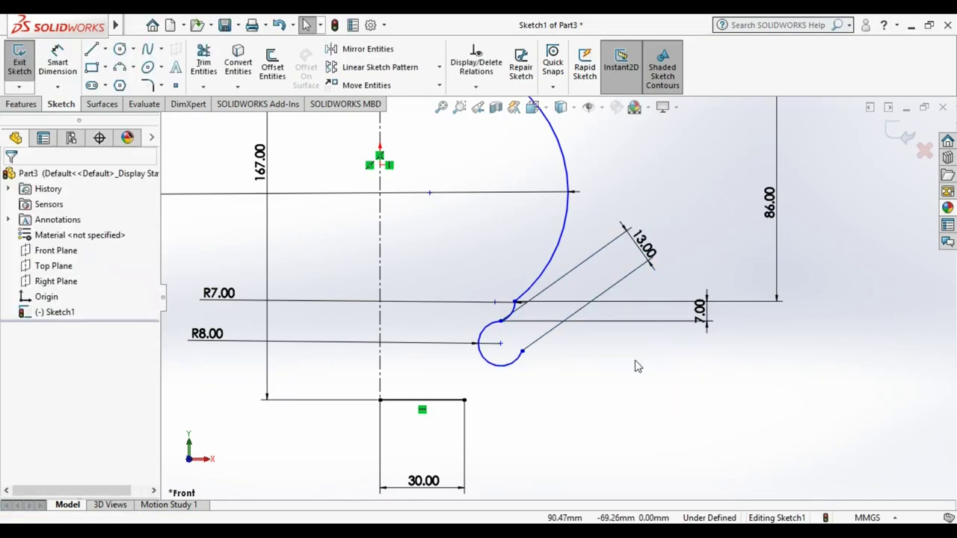
key("ctrl+z")
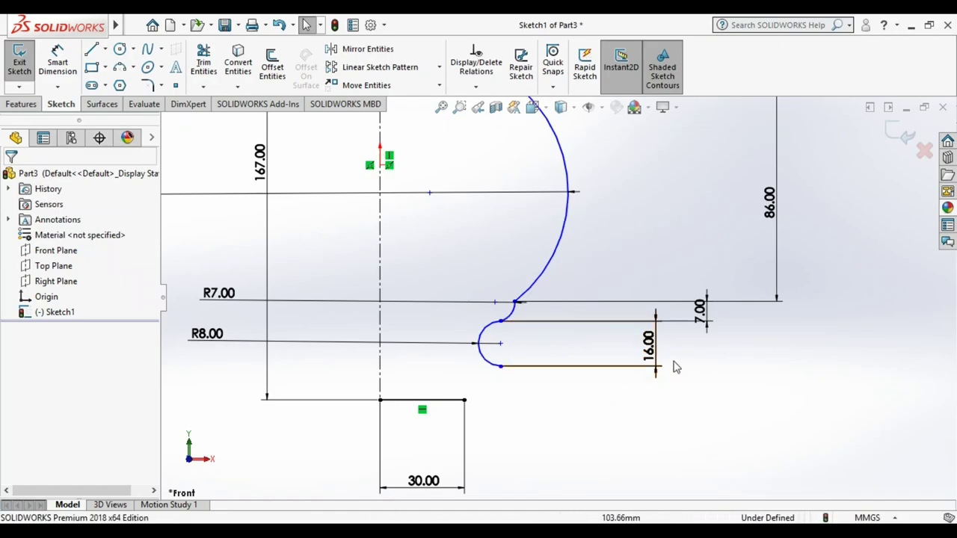
Align the R8 arc's endpoints vertically and reset their distance to 13 mm.
left_click(500, 322)
left_click(500, 366, "ctrl")
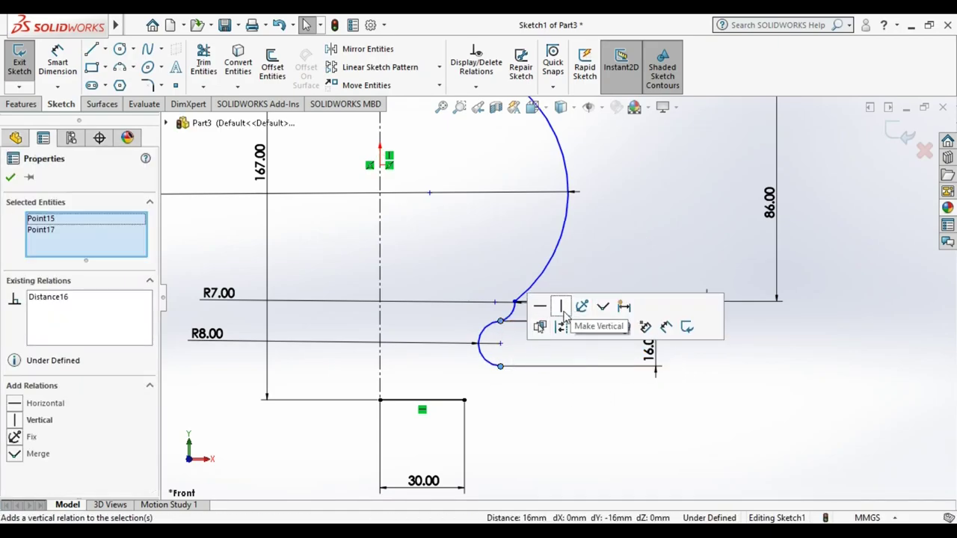
left_click(567, 307)
double_click(656, 357)
type("13")
key("Return")
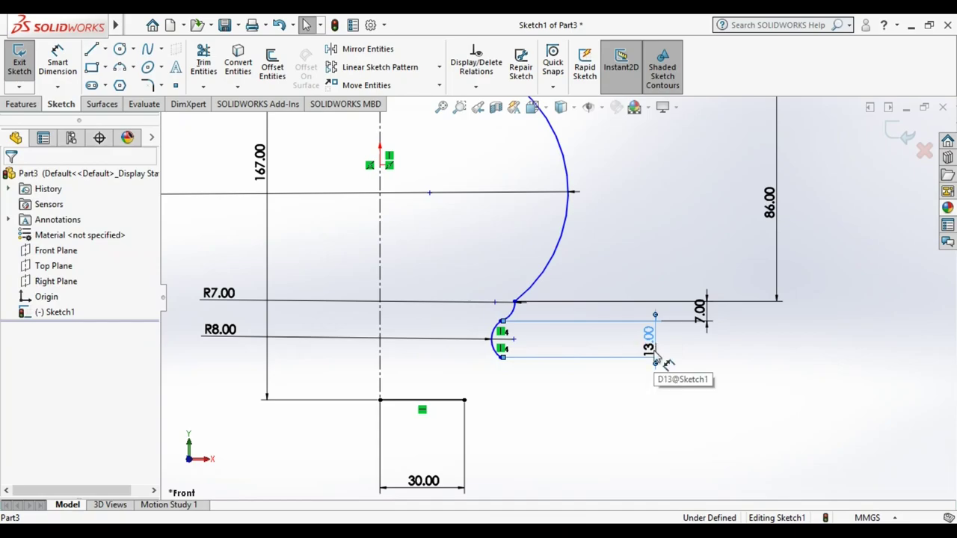
left_click(119, 66)
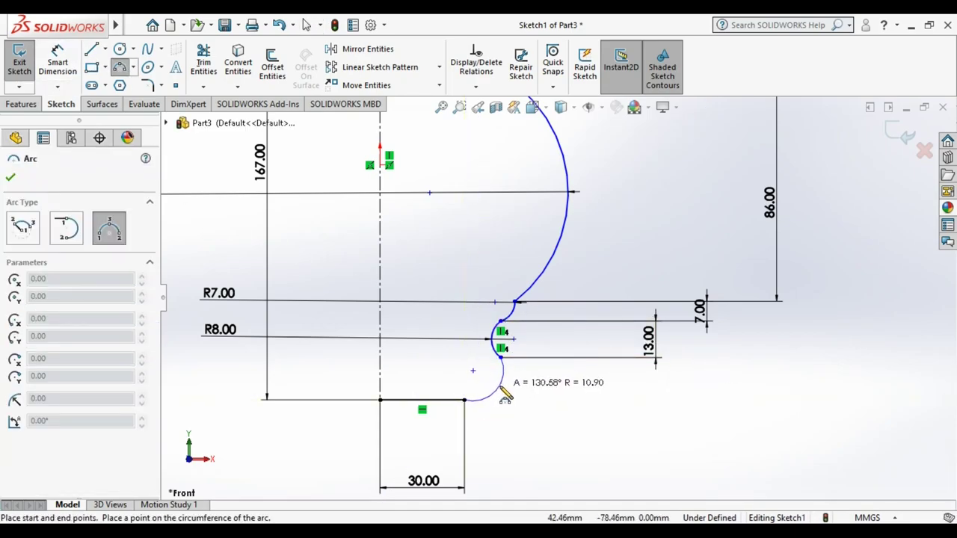
Finish the arc at the base's right corner and add a radius dimension to it.
left_click(506, 396)
key("Escape")
key("d")
left_click(490, 393)
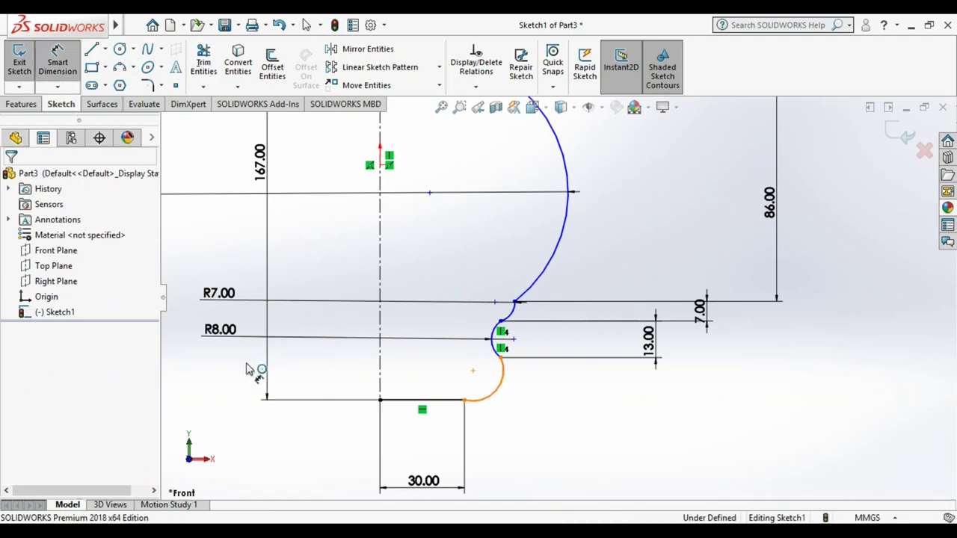
left_click(221, 380)
Try an 8 mm radius on the lower arc, then undo it back to R10.90.
type("8.00mm")
key("Return")
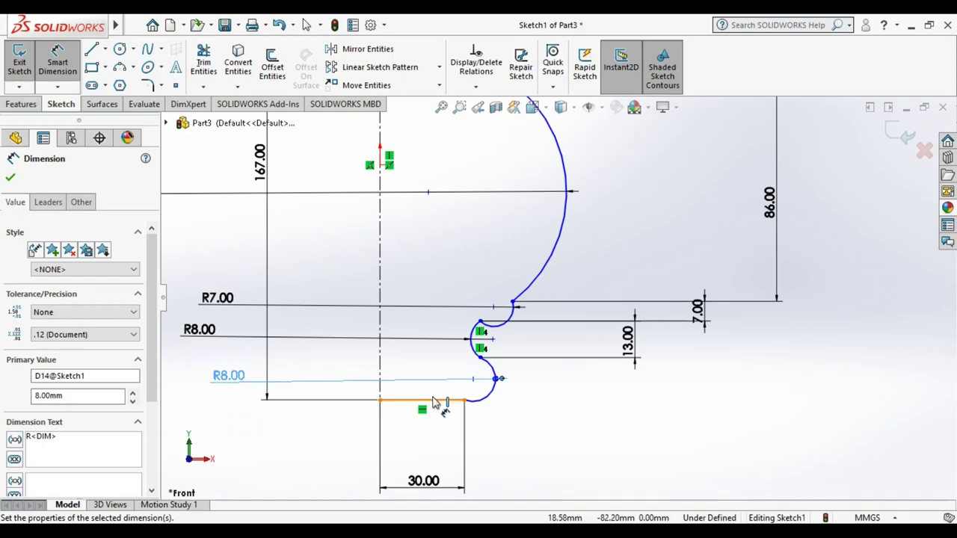
key("Escape")
key("ctrl+z")
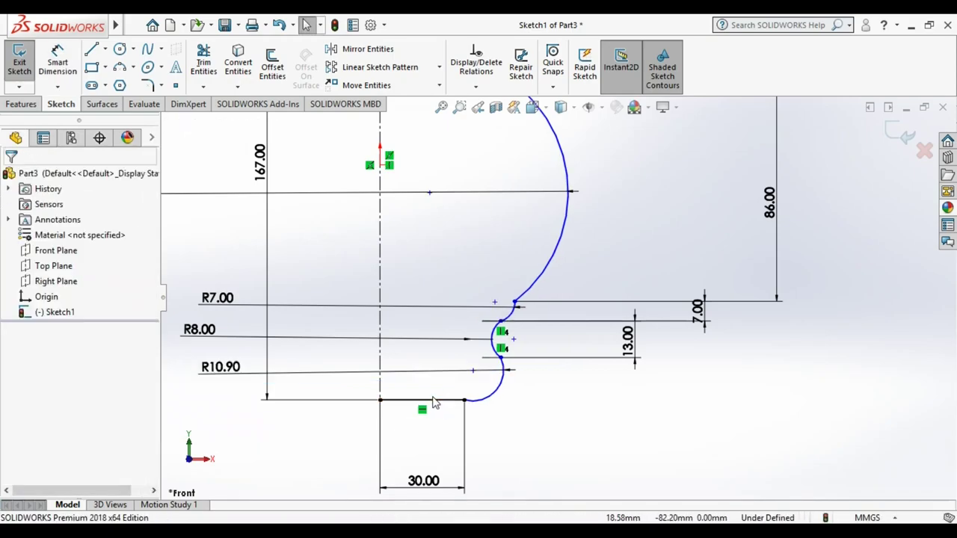
scroll(552, 402, "up", 3)
scroll(552, 341, "down", 3)
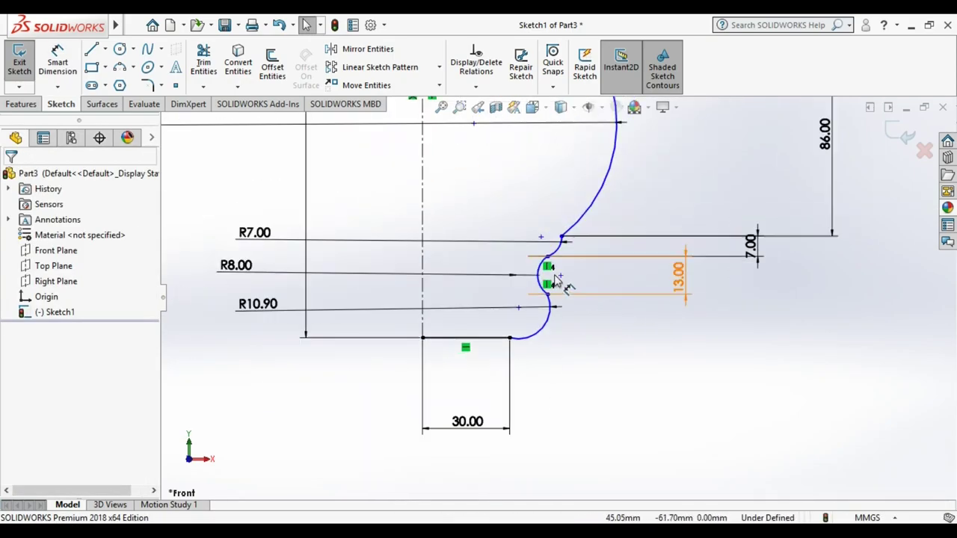
scroll(561, 277, "up", 2)
scroll(561, 254, "down", 2)
scroll(583, 404, "down", 1)
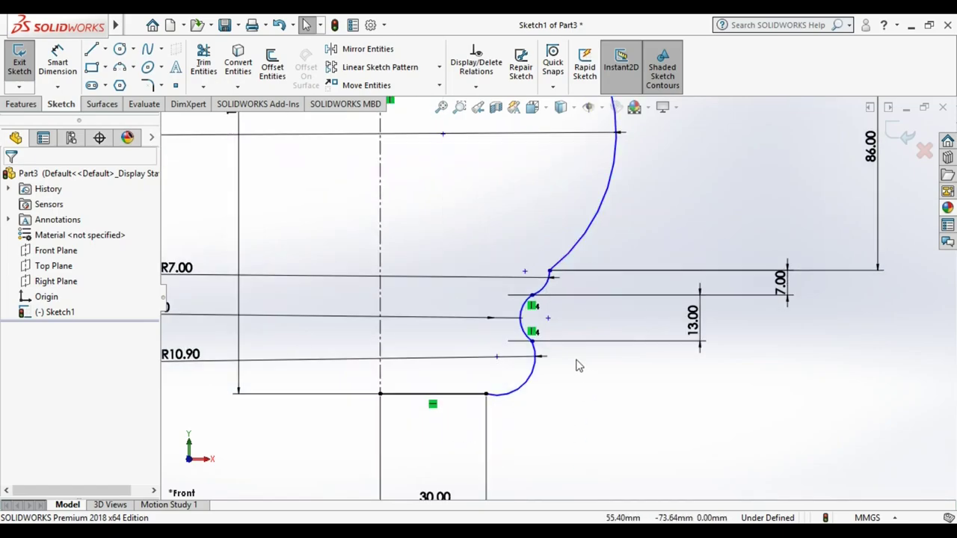
Delete the lower connecting arc and the bulge arc along with its dimensions.
right_click(532, 382)
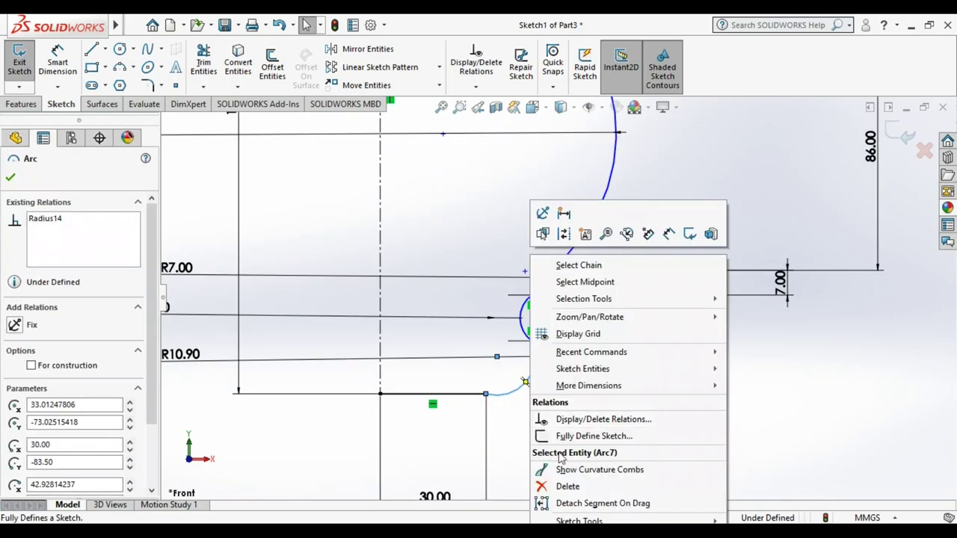
left_click(566, 484)
left_click(399, 276)
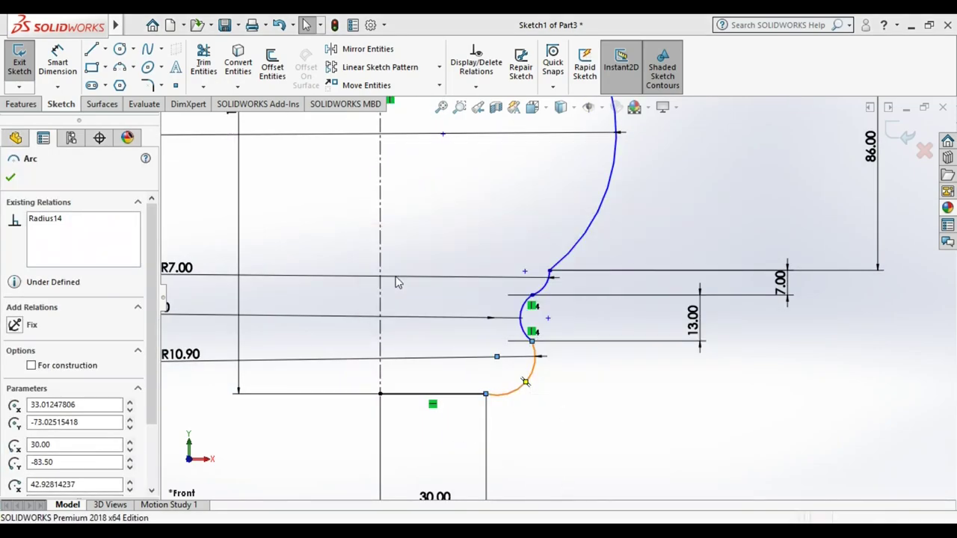
left_click(524, 318)
right_click(524, 318)
left_click(563, 484)
left_click(397, 276)
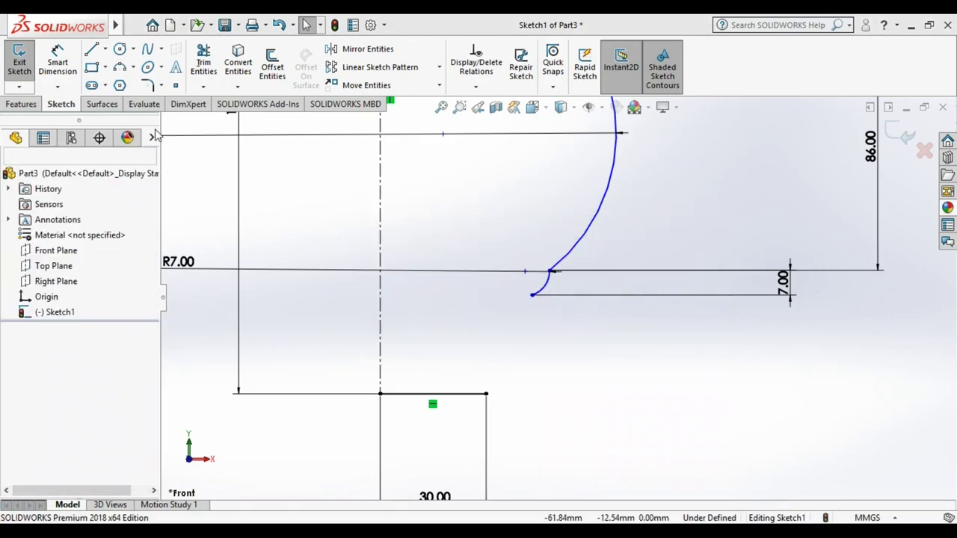
Draw a new half-circle three-point arc from the body curve's lower end.
left_click(120, 67)
left_click(532, 295)
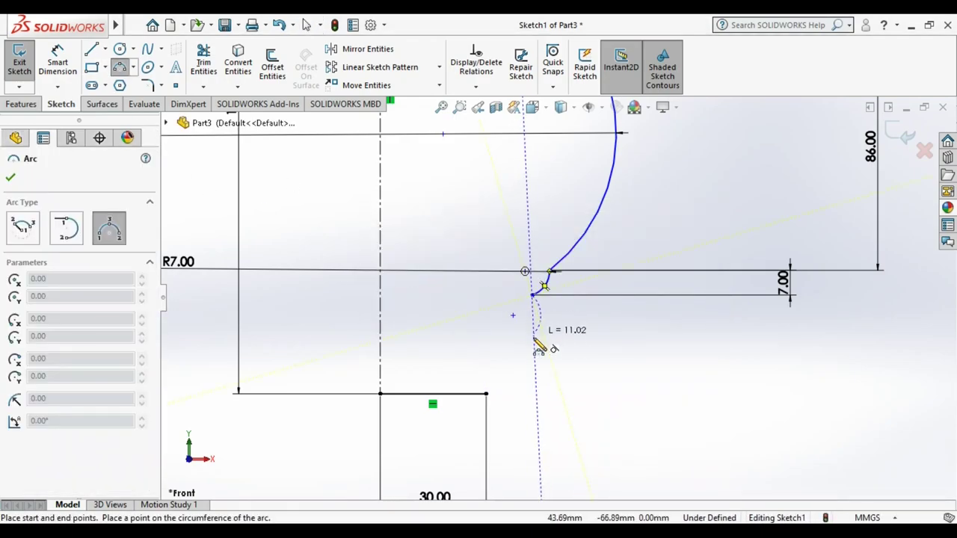
left_click(512, 328)
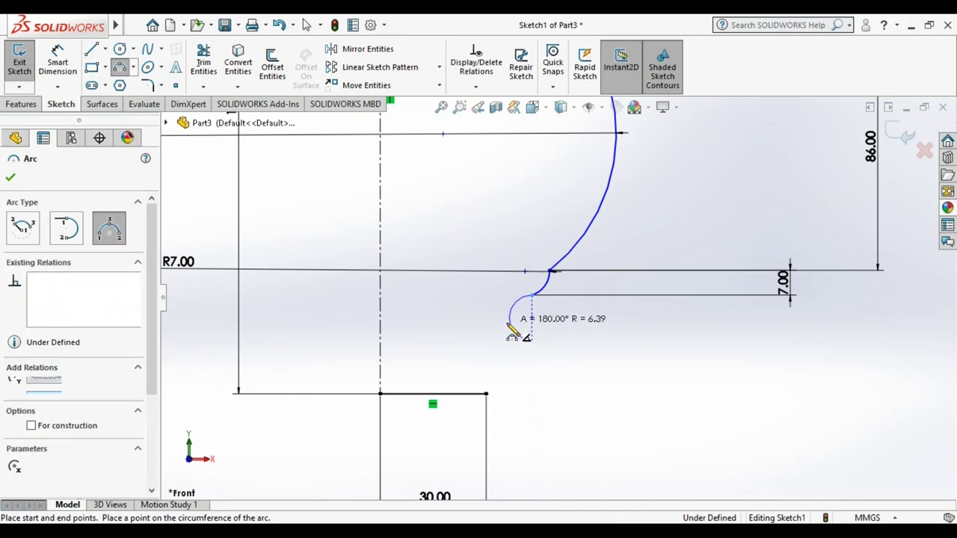
key("Escape")
Make the new small arc tangent to the body curve.
left_click(543, 286)
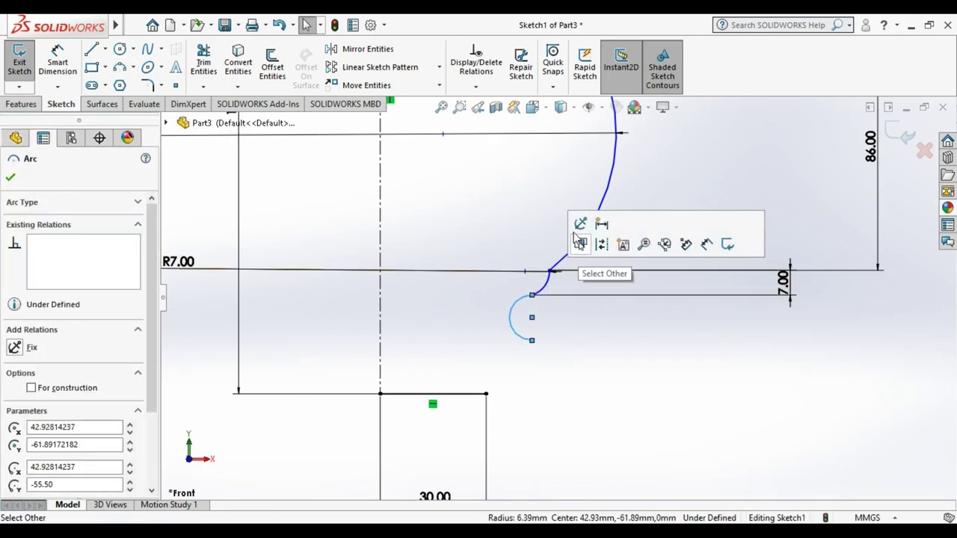
left_click(550, 299)
left_click(544, 283)
left_click(544, 283, "ctrl")
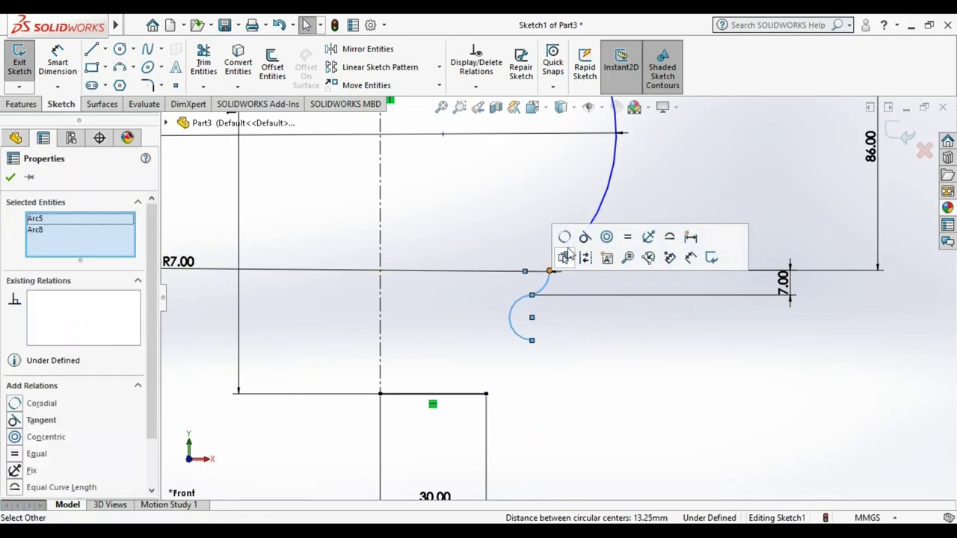
left_click(569, 255)
key("Escape")
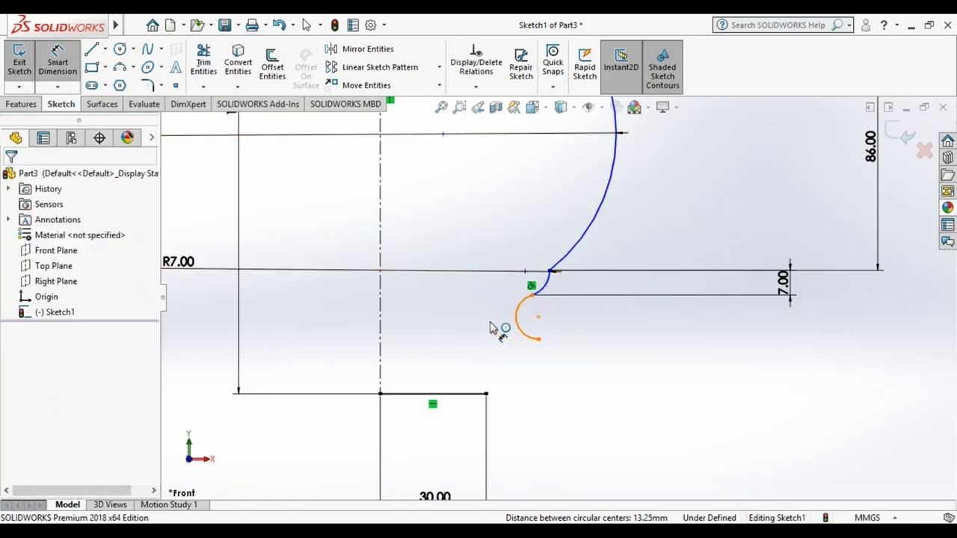
Dimension the small arc to R8 with its endpoints 13 mm apart.
left_click(502, 323)
left_click(207, 323)
type("82mm")
key("Return")
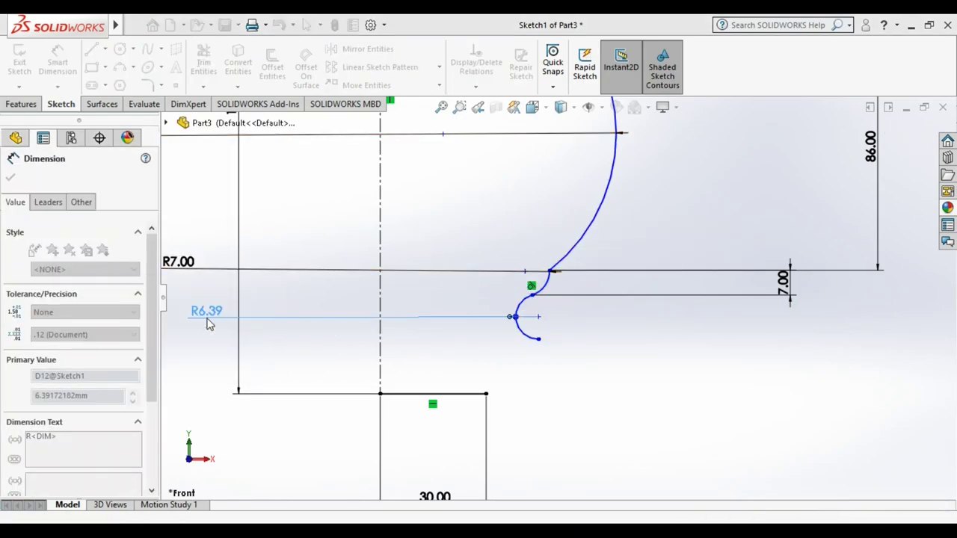
key("Escape")
left_click(532, 295)
left_click(540, 350)
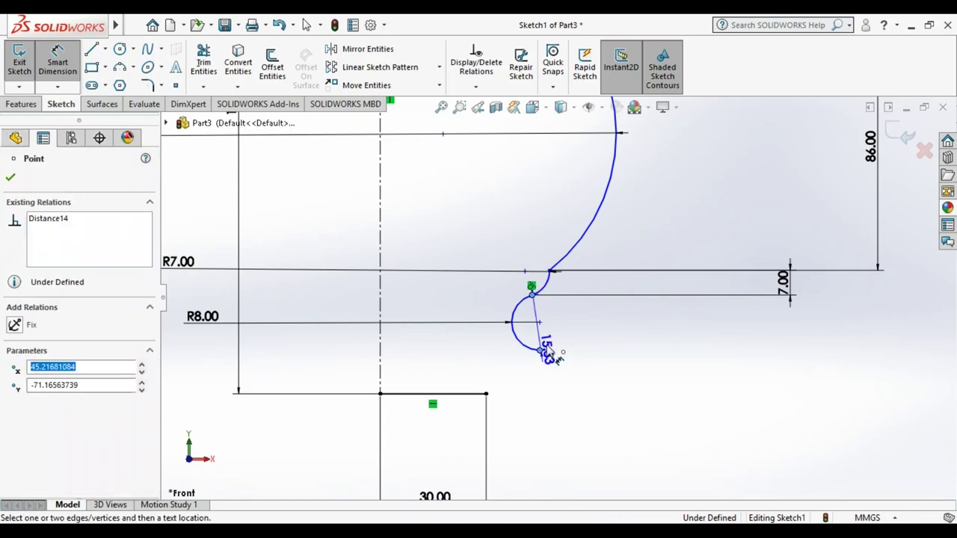
key("Return")
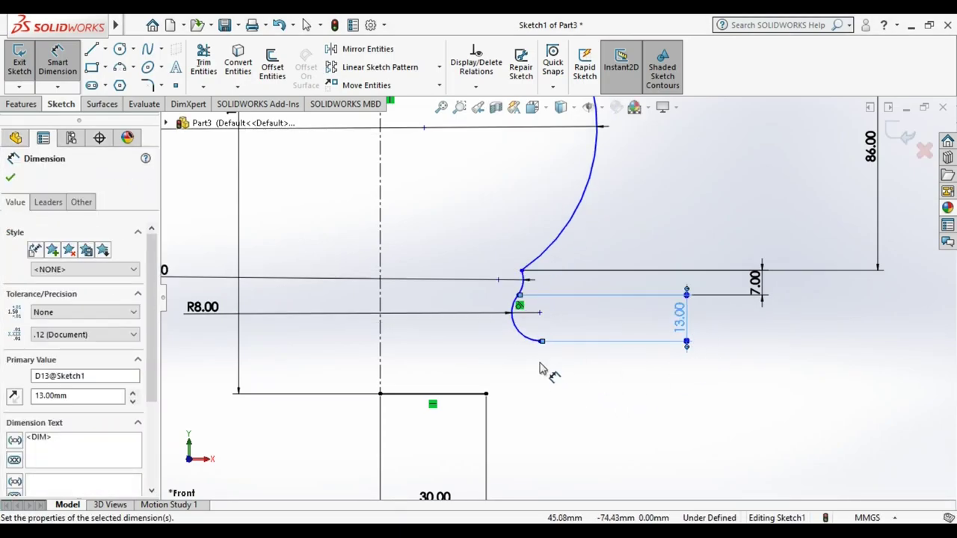
key("Escape")
Align the small arc's top and bottom endpoints vertically.
left_click(519, 295)
left_click(540, 342, "ctrl")
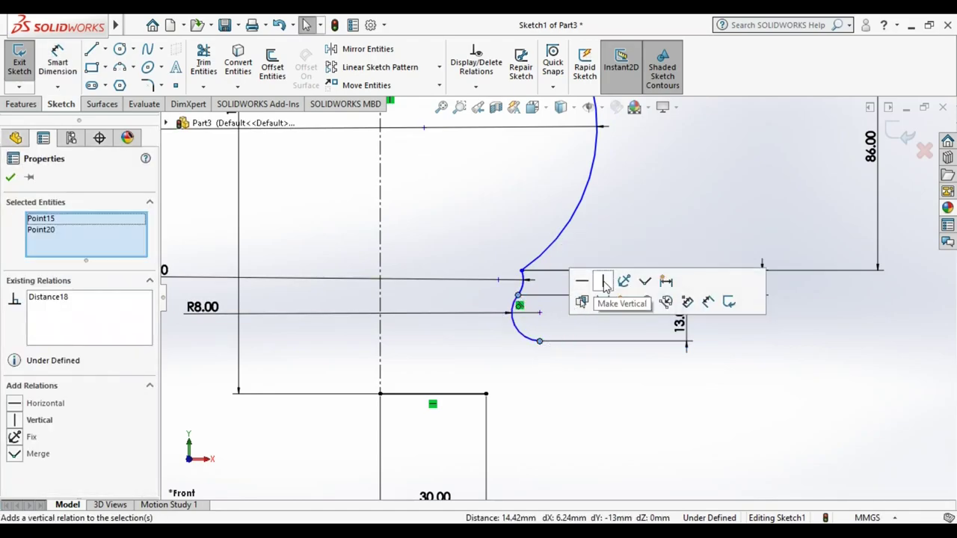
left_click(606, 284)
left_click(417, 344)
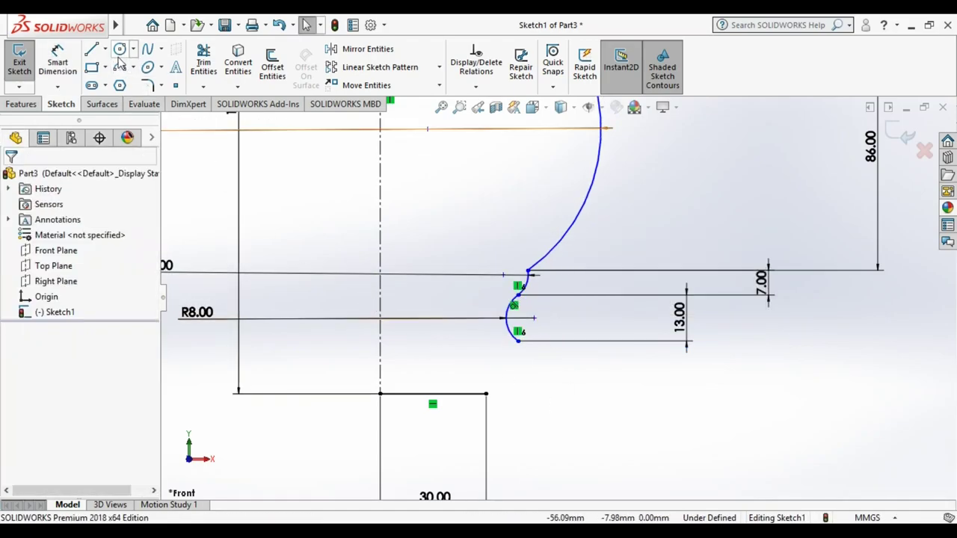
Draw an arc from the bulge's lower end to the base corner and give it R8.
key("Return")
left_click(518, 341)
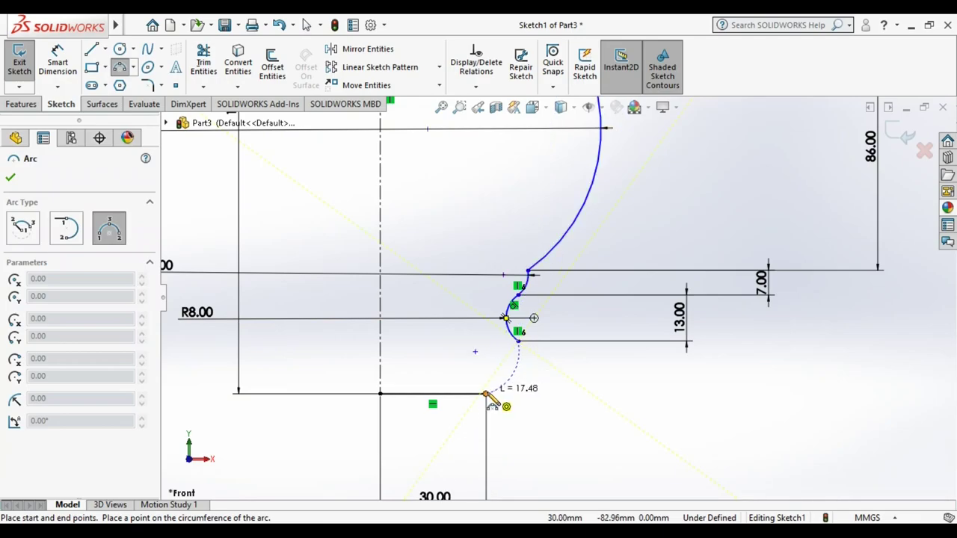
left_click(531, 383)
key("d")
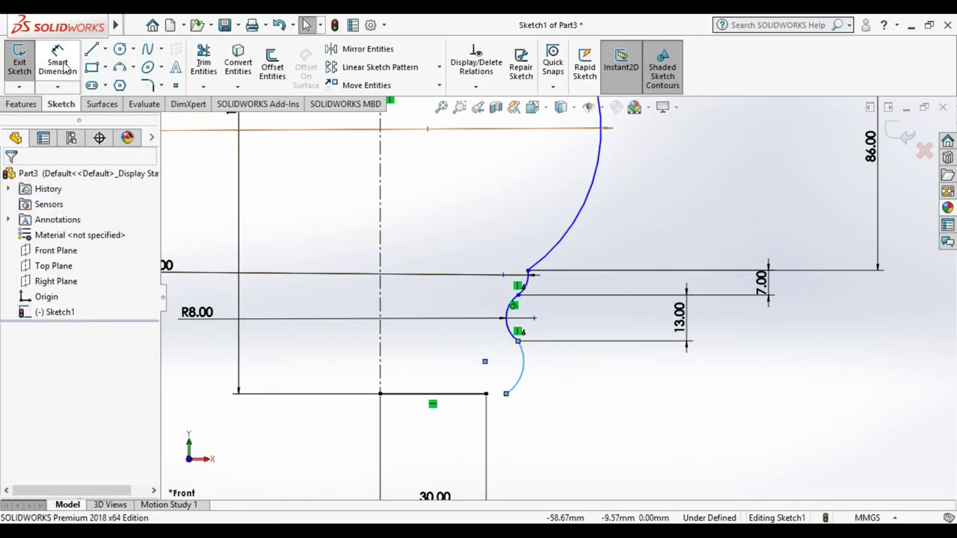
left_click(523, 383)
left_click(202, 368)
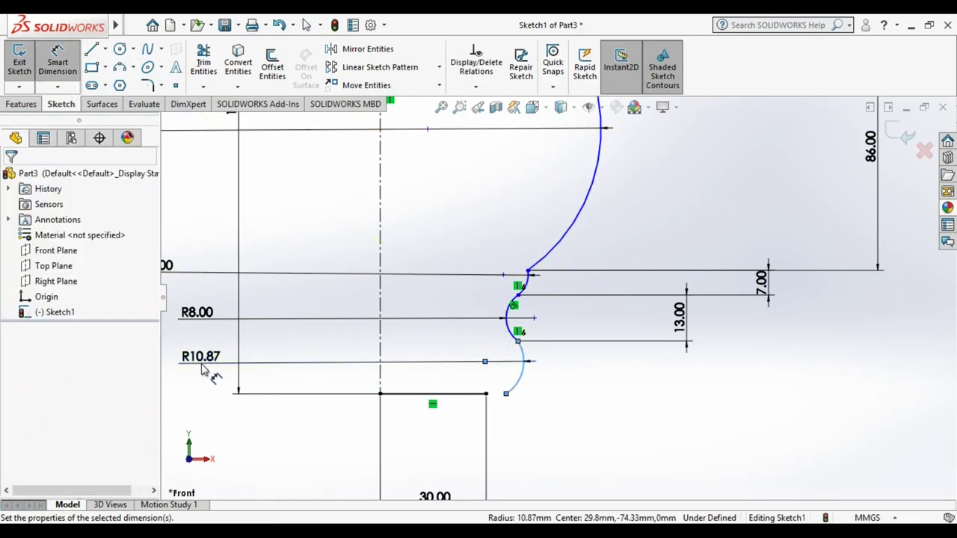
type("8")
key("Return")
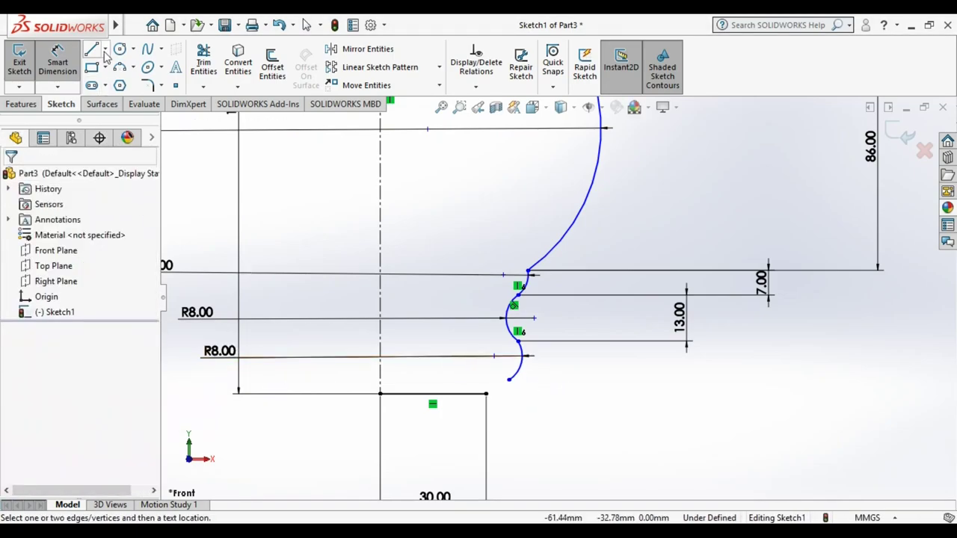
Set the vertical distance between the new arc's ends to 15 mm.
left_click(509, 380)
left_click(518, 342)
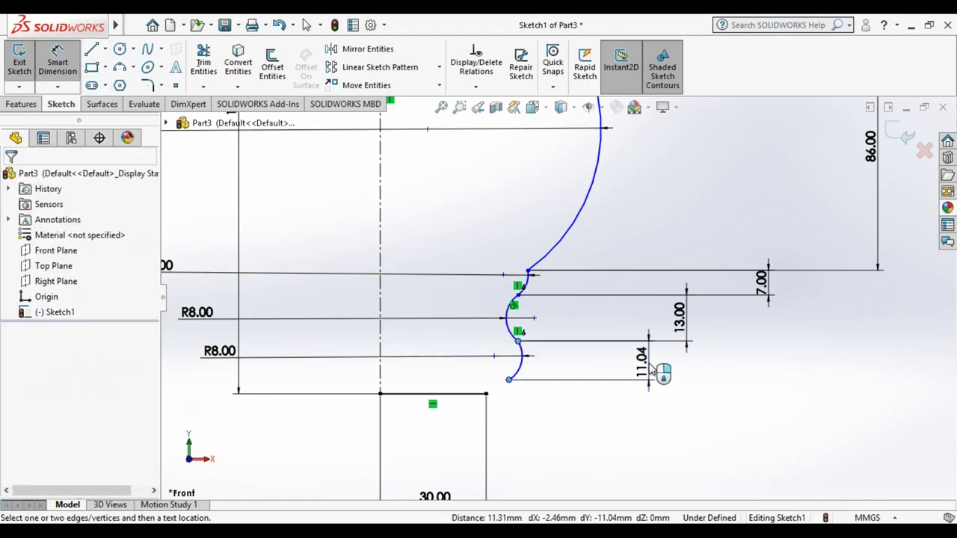
left_click(651, 366)
type("15")
key("Return")
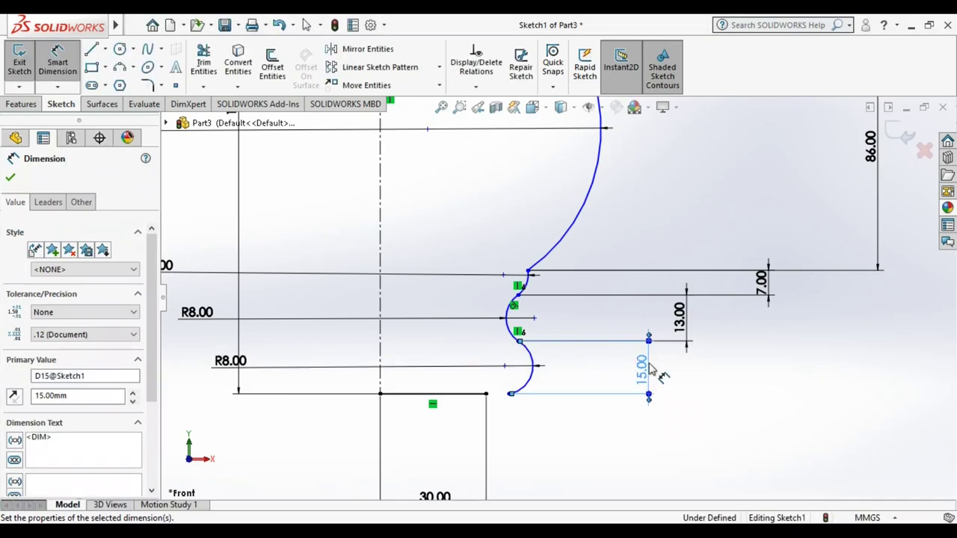
key("Escape")
scroll(522, 405, "up", 2)
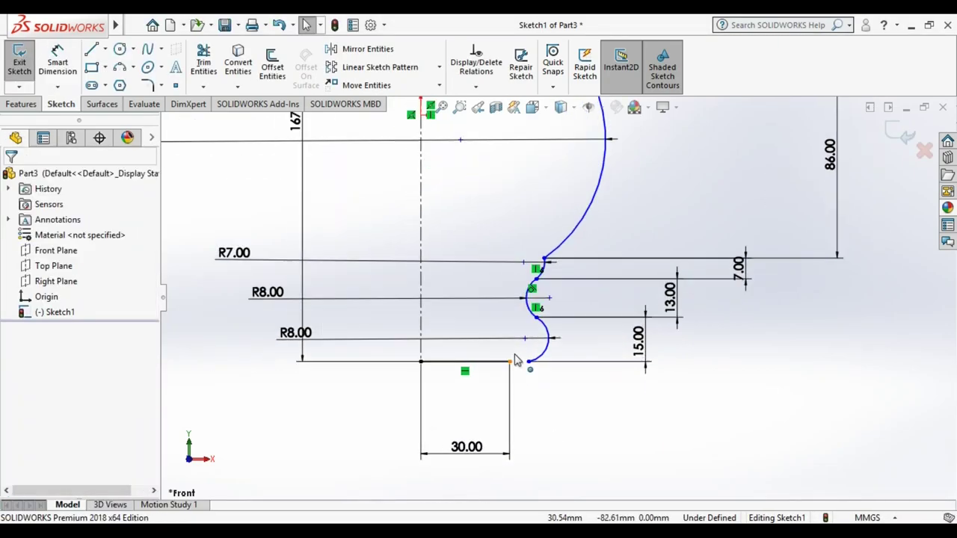
scroll(571, 366, "down", 3)
scroll(561, 342, "up", 3)
Merge the bottom arc's loose endpoint onto the base line end and make them tangent.
left_click(552, 331)
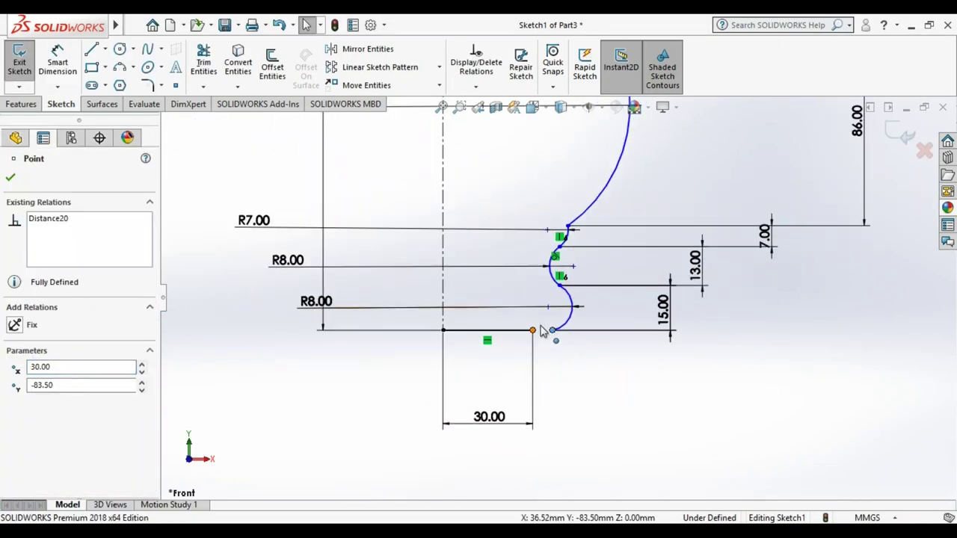
left_click(533, 330, "ctrl")
left_click(637, 268)
left_click(576, 387)
scroll(563, 351, "down", 2)
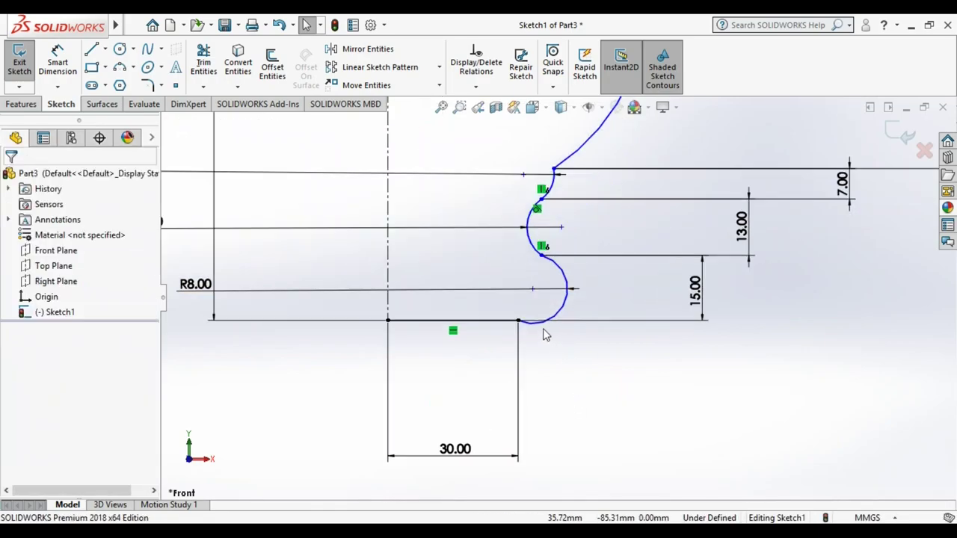
left_click(543, 330)
left_click(504, 325, "ctrl")
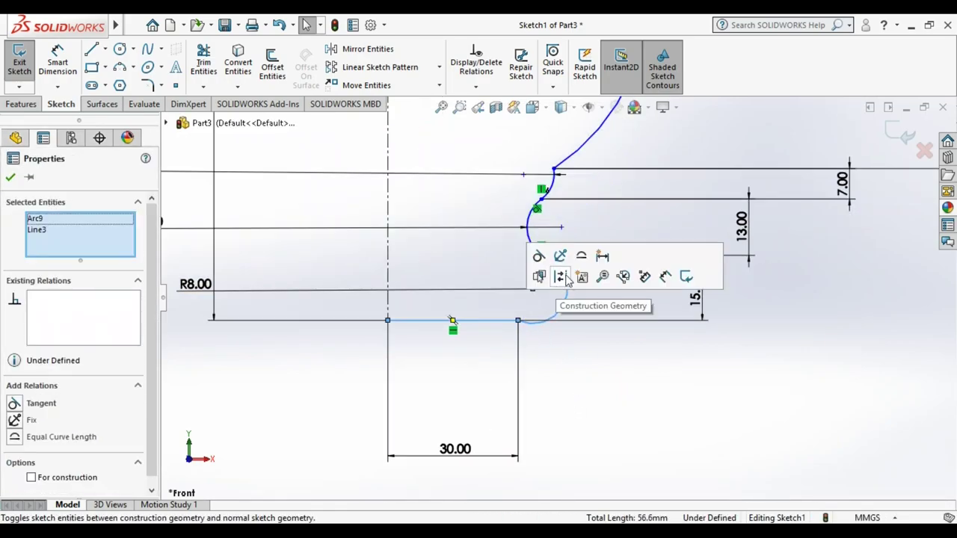
left_click(540, 258)
Offset the whole profile chain by 4 mm with Offset Entities.
scroll(555, 397, "up", 2)
scroll(556, 355, "up", 2)
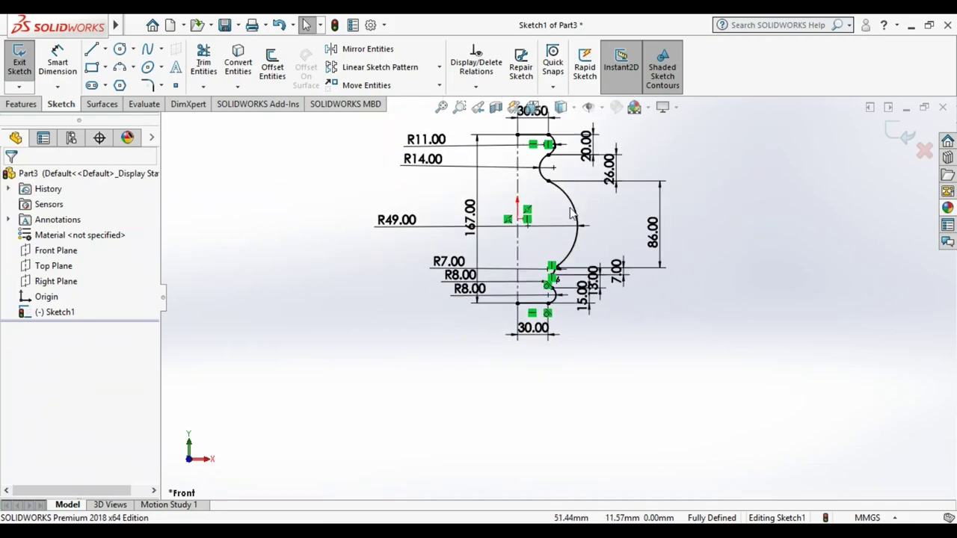
scroll(580, 207, "down", 1)
scroll(570, 226, "down", 3)
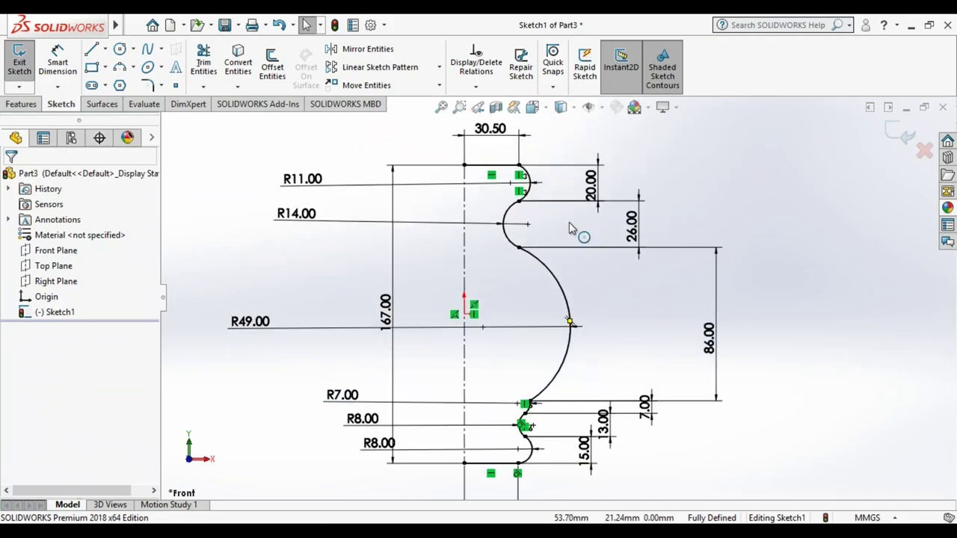
left_click(272, 66)
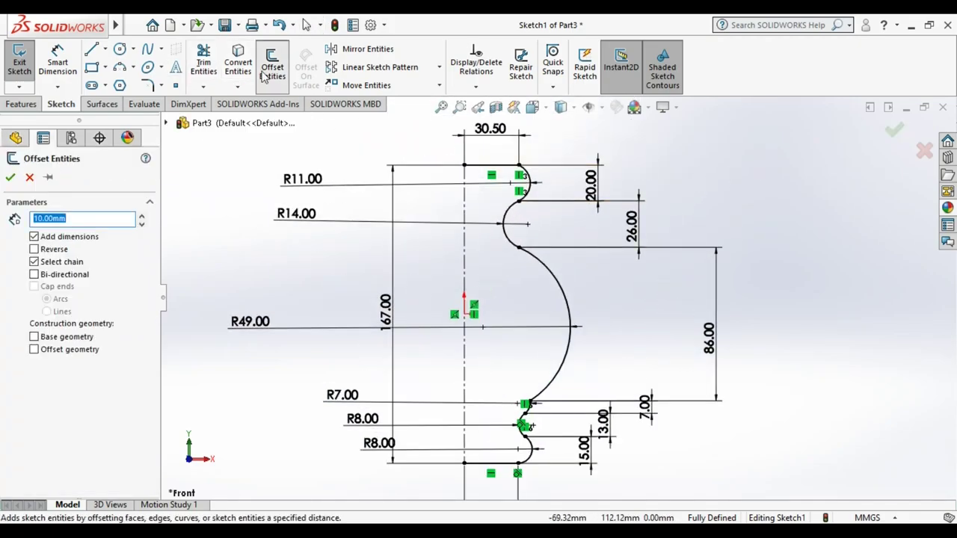
left_click(546, 272)
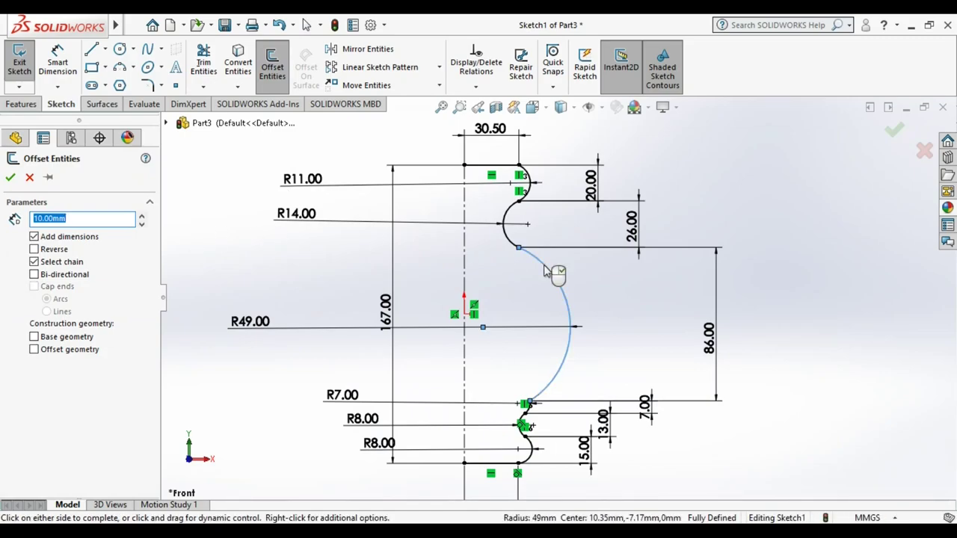
type("4")
key("Return")
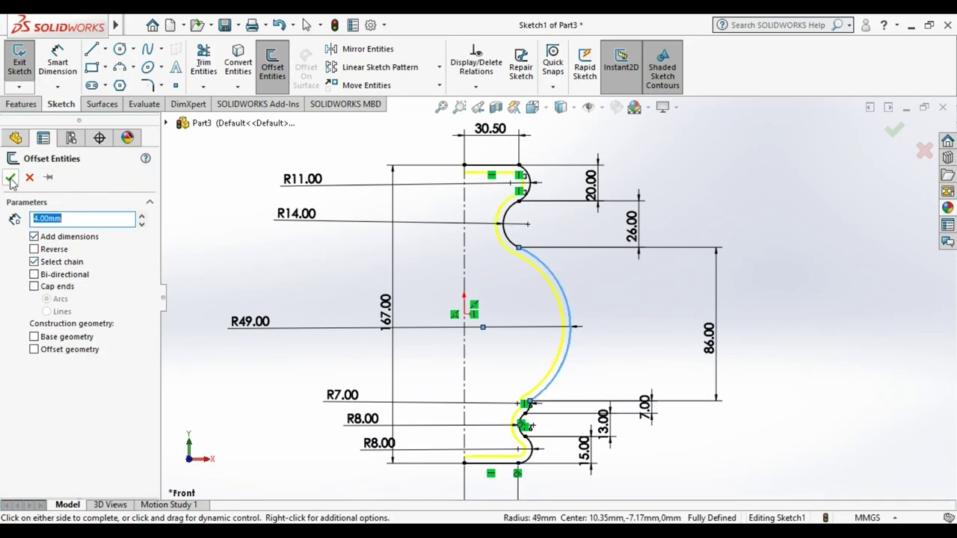
left_click(11, 179)
Draw a short line closing the gap between the two profiles at the top rim.
left_click(91, 49)
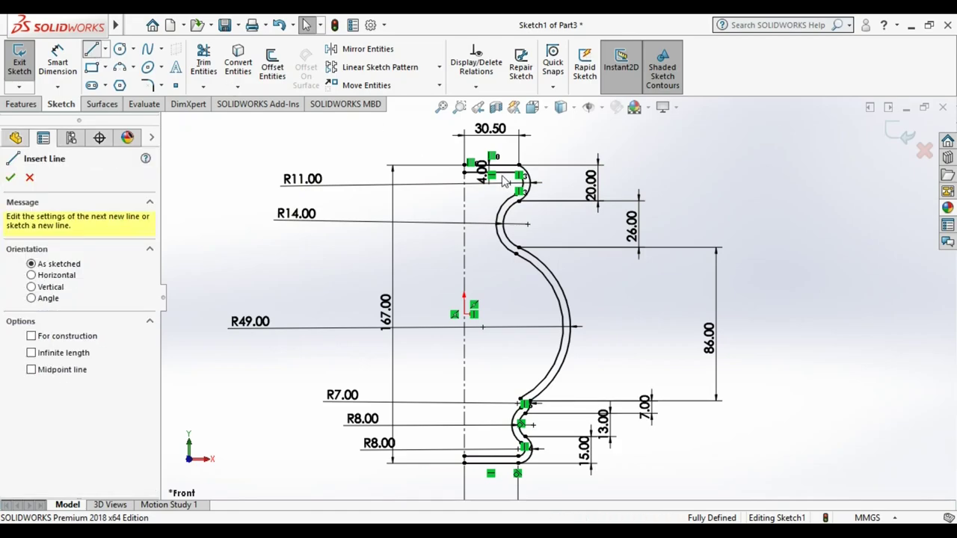
scroll(498, 168, "down", 3)
scroll(501, 225, "down", 2)
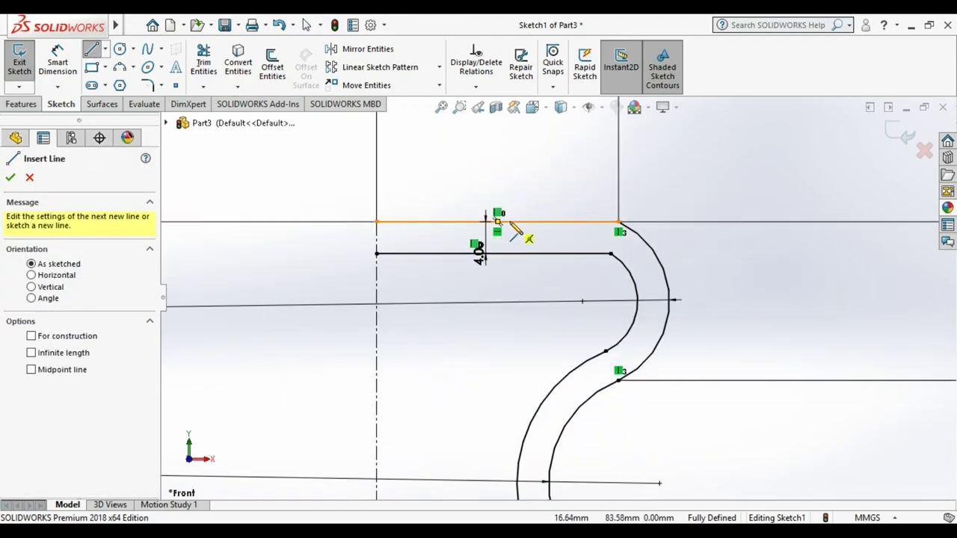
left_click(513, 221)
left_click(513, 255)
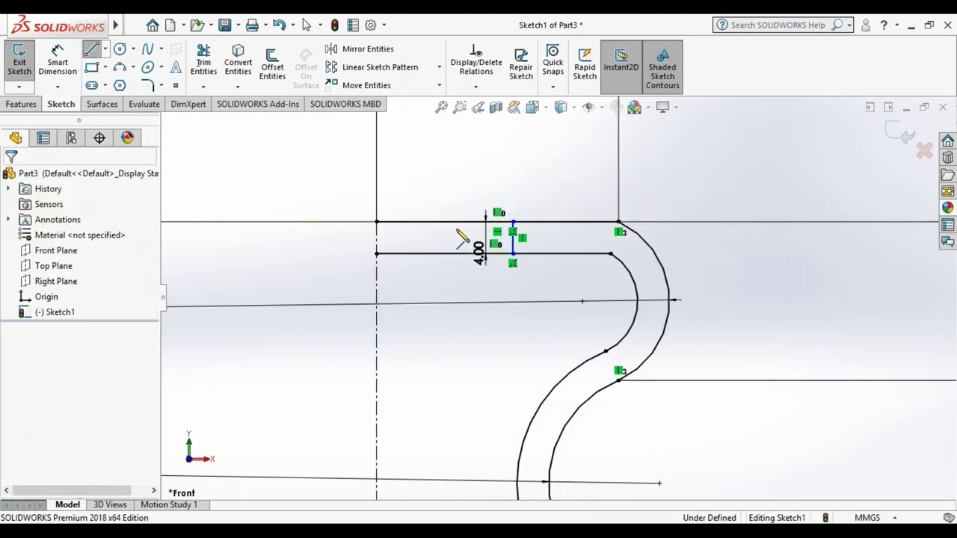
left_click(203, 62)
scroll(449, 268, "up", 2)
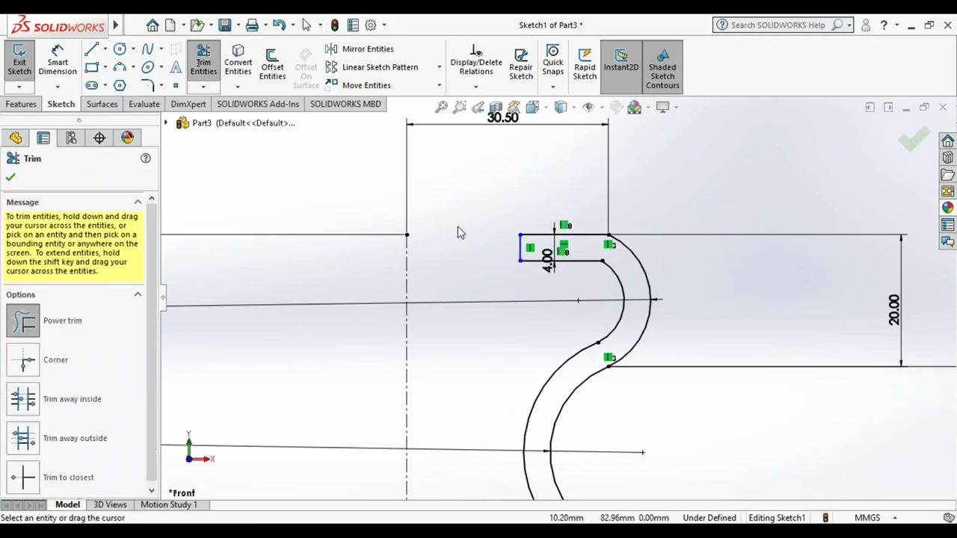
scroll(448, 269, "up", 1)
Close the base gap with a short line and exit the sketch.
left_click(92, 48)
scroll(421, 263, "up", 2)
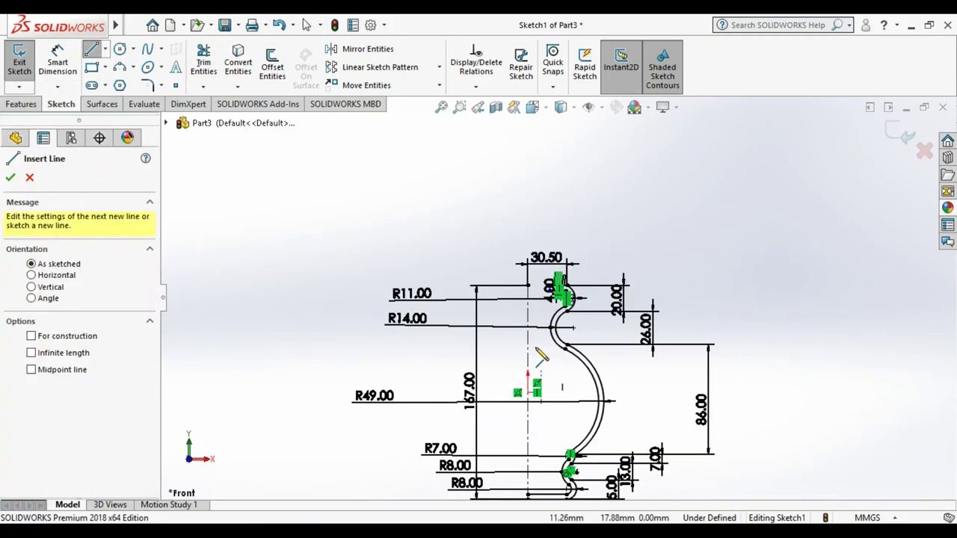
scroll(565, 423, "up", 1)
scroll(554, 423, "down", 3)
scroll(513, 363, "down", 1)
left_click(507, 328)
left_click(507, 340)
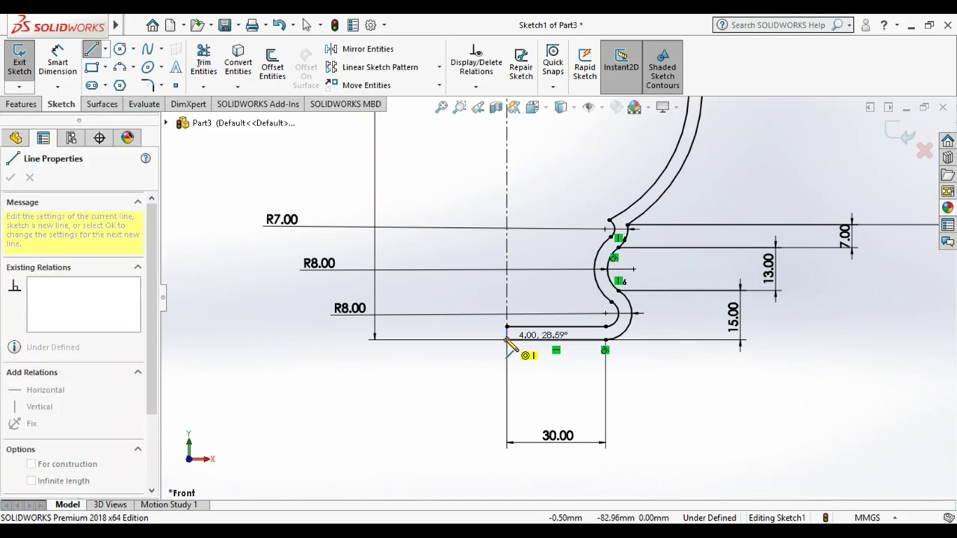
scroll(493, 374, "up", 3)
scroll(523, 299, "down", 2)
scroll(569, 254, "up", 2)
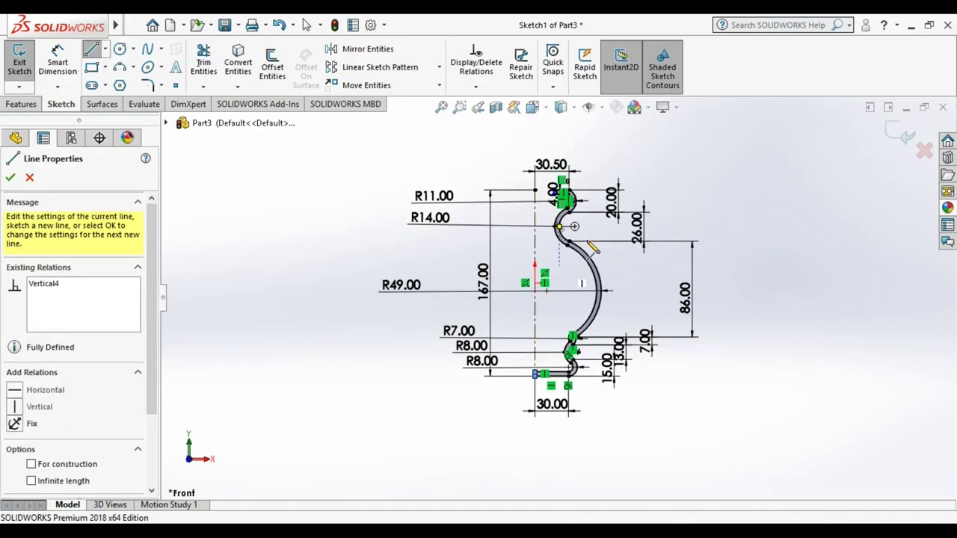
key("Escape")
key("Escape")
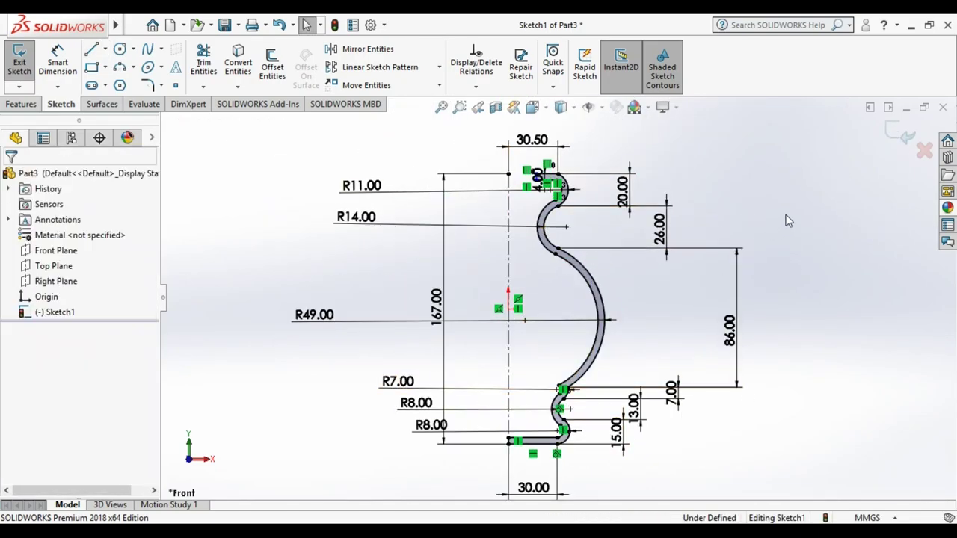
left_click(903, 139)
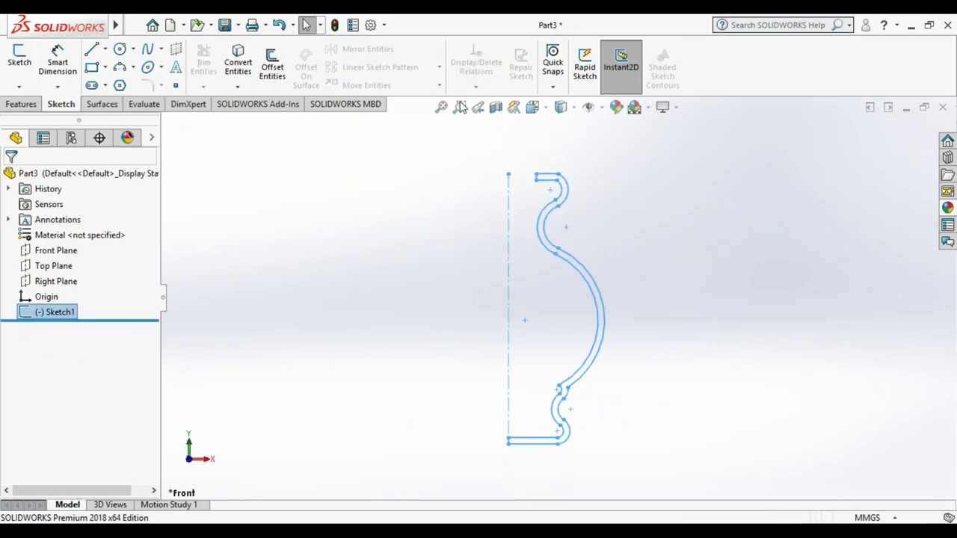
Revolve the closed profile 360° about the centreline into a hollow vase solid.
left_click(20, 104)
left_click(69, 64)
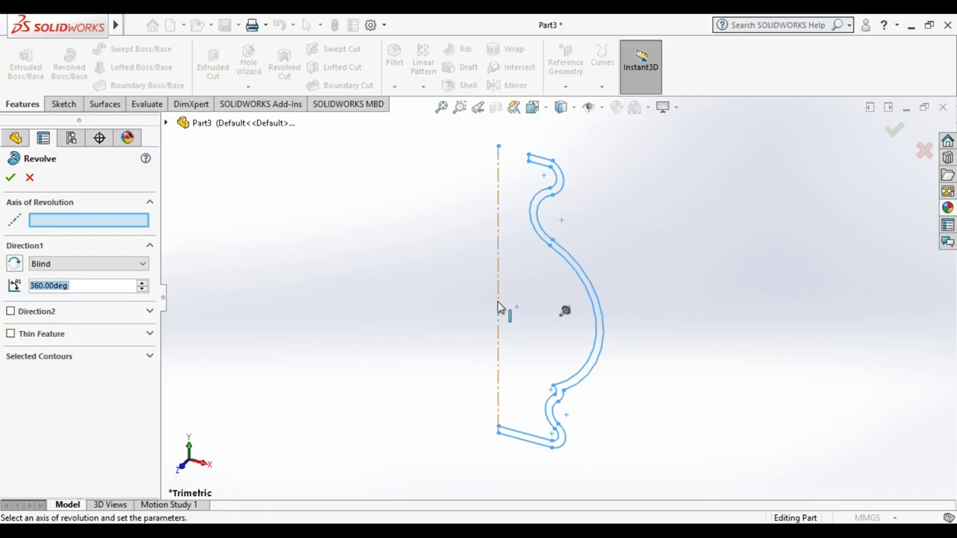
left_click(498, 303)
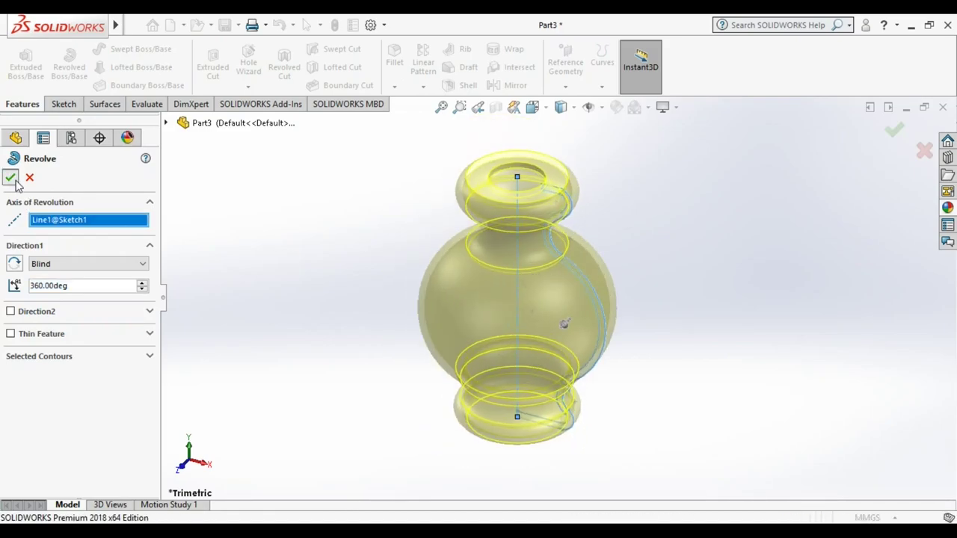
left_click(13, 179)
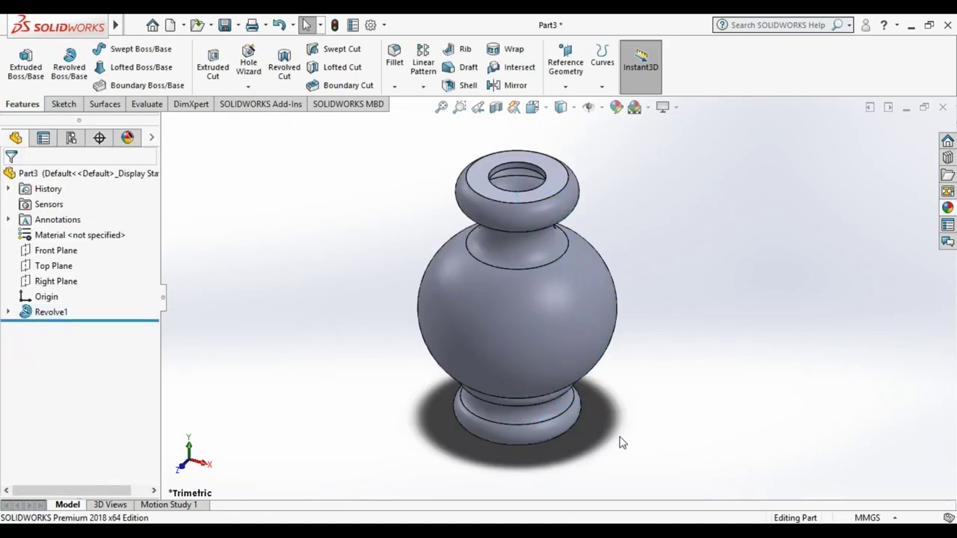
key("ctrl+7")
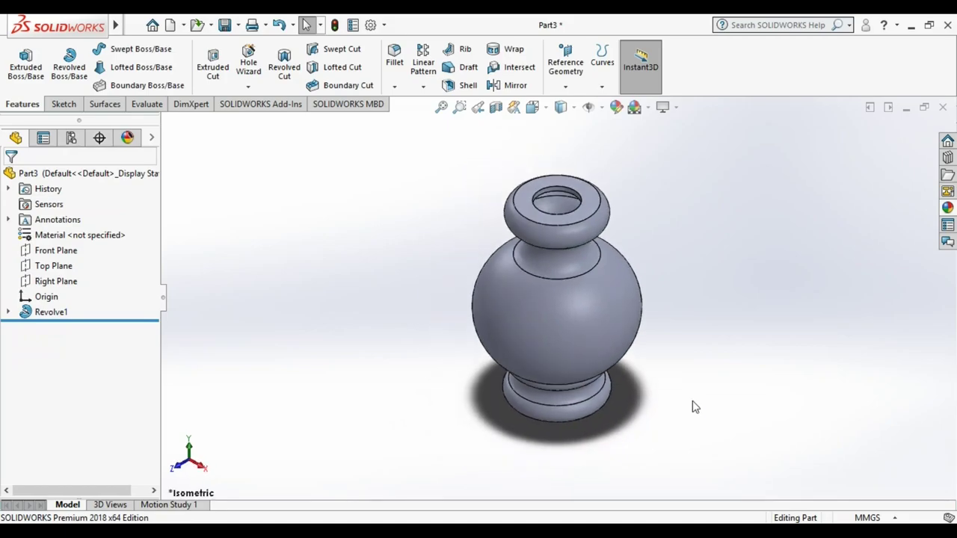
mouse_move(619, 370)
middle_mouse_down()
mouse_move(425, 245)
mouse_move(387, 340)
mouse_move(406, 387)
mouse_move(389, 398)
mouse_move(405, 379)
mouse_move(507, 331)
mouse_move(618, 367)
mouse_move(555, 364)
mouse_move(561, 452)
middle_mouse_up()
mouse_move(671, 273)
middle_mouse_down()
mouse_move(648, 327)
mouse_move(648, 372)
middle_mouse_up()
key("ctrl+7")
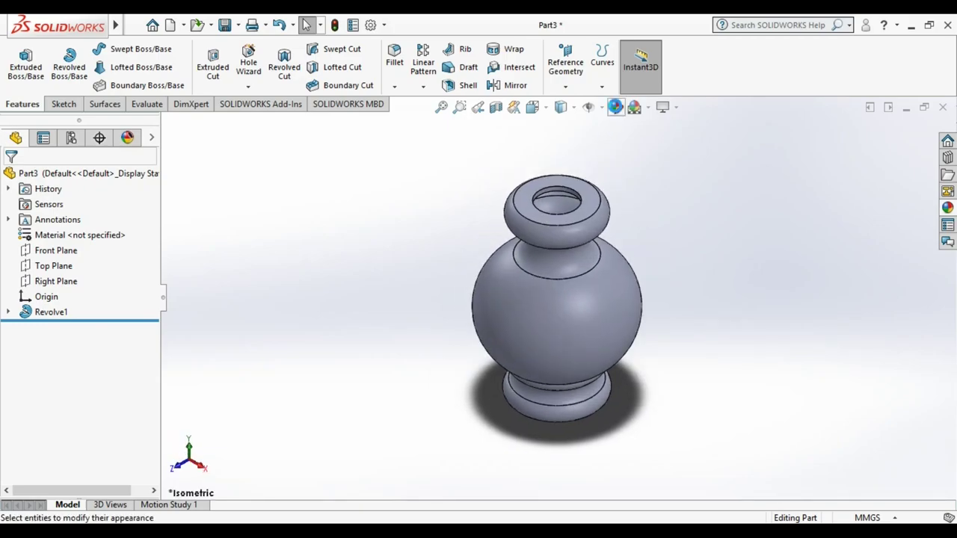
Apply a pink appearance colour to the entire vase part.
left_click(616, 109)
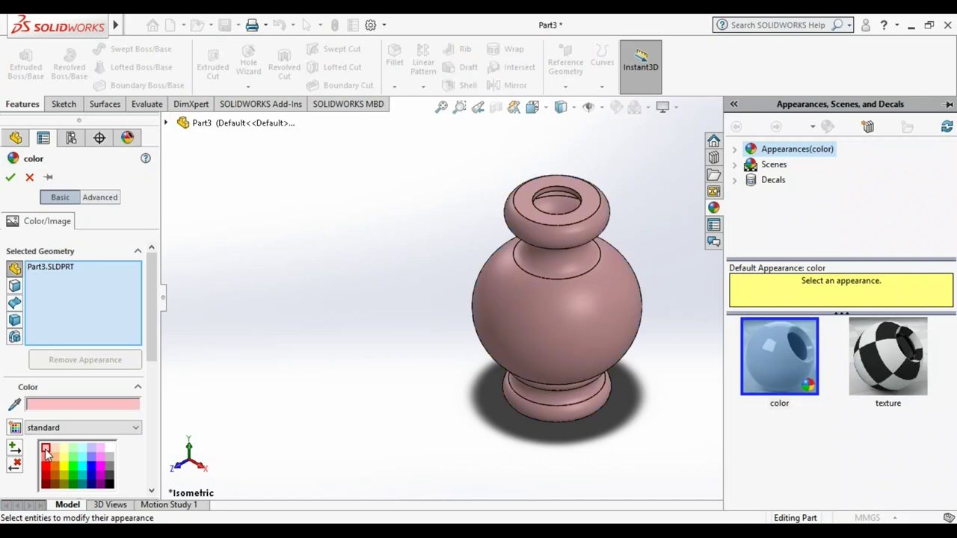
left_click(11, 178)
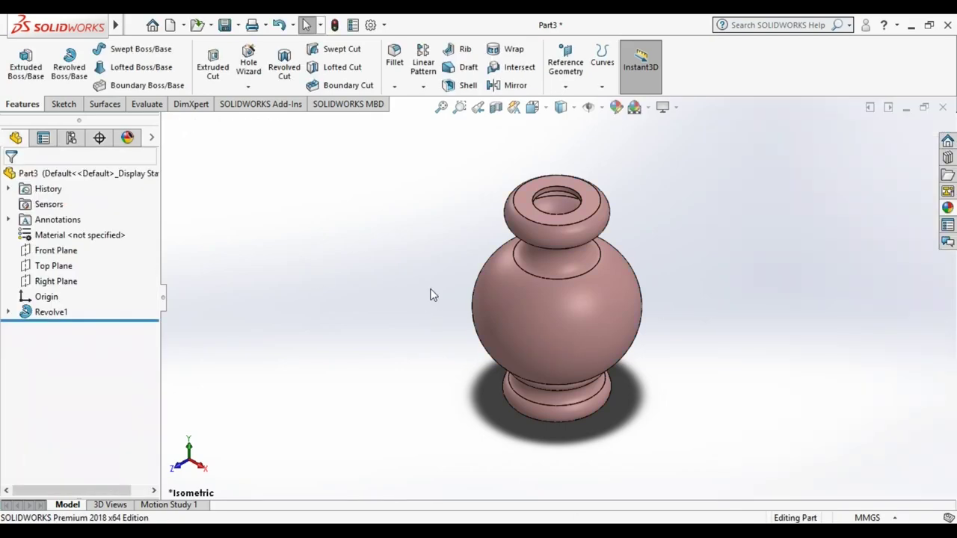
mouse_move(618, 318)
middle_mouse_down()
mouse_move(442, 174)
mouse_move(540, 389)
mouse_move(534, 453)
mouse_move(677, 384)
middle_mouse_up()
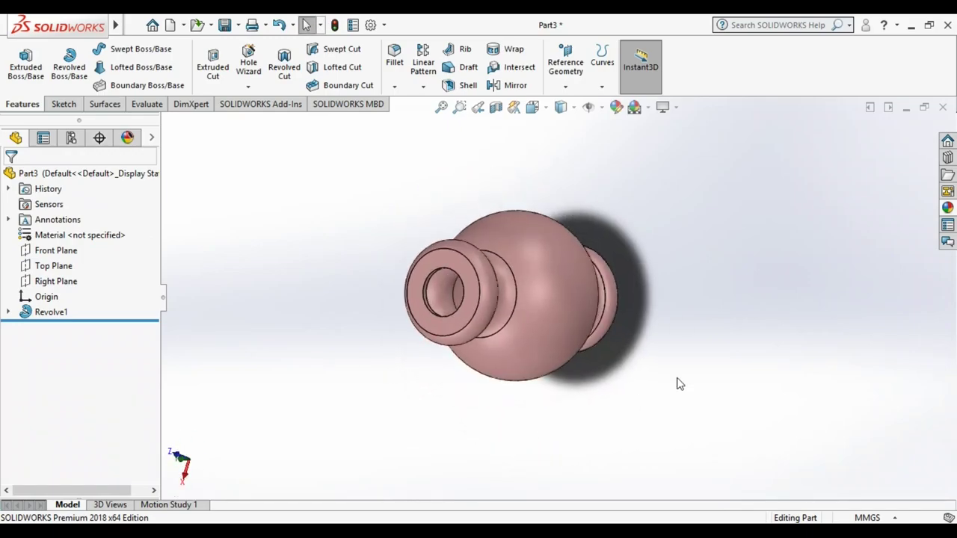
mouse_move(661, 311)
middle_mouse_down()
mouse_move(513, 336)
mouse_move(503, 400)
middle_mouse_up()
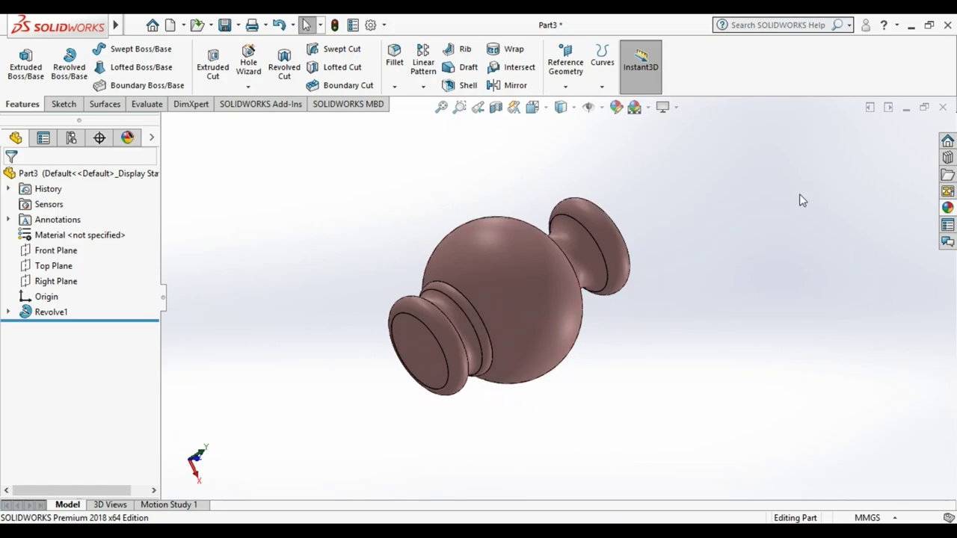
mouse_move(799, 195)
middle_mouse_down()
mouse_move(691, 233)
mouse_move(668, 205)
mouse_move(673, 181)
middle_mouse_up()
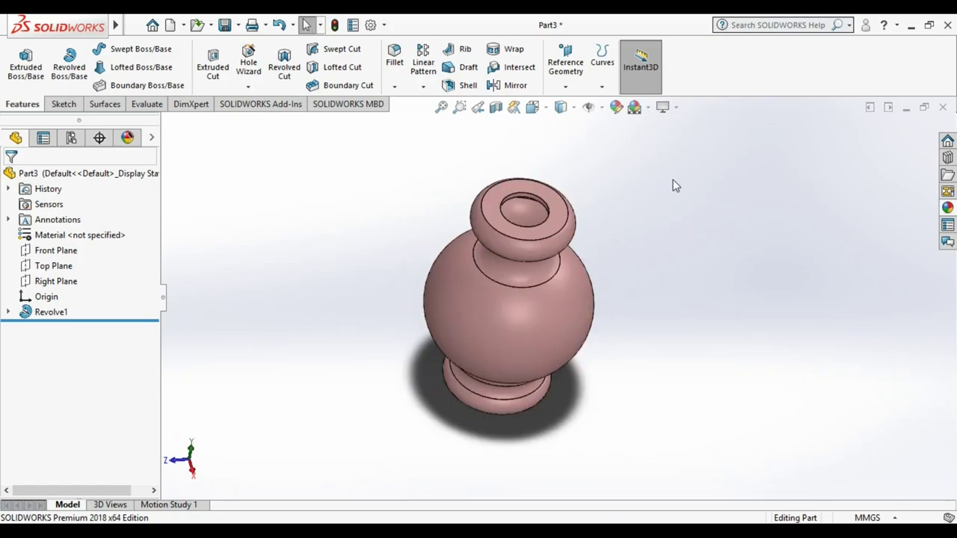
key("ctrl+7")
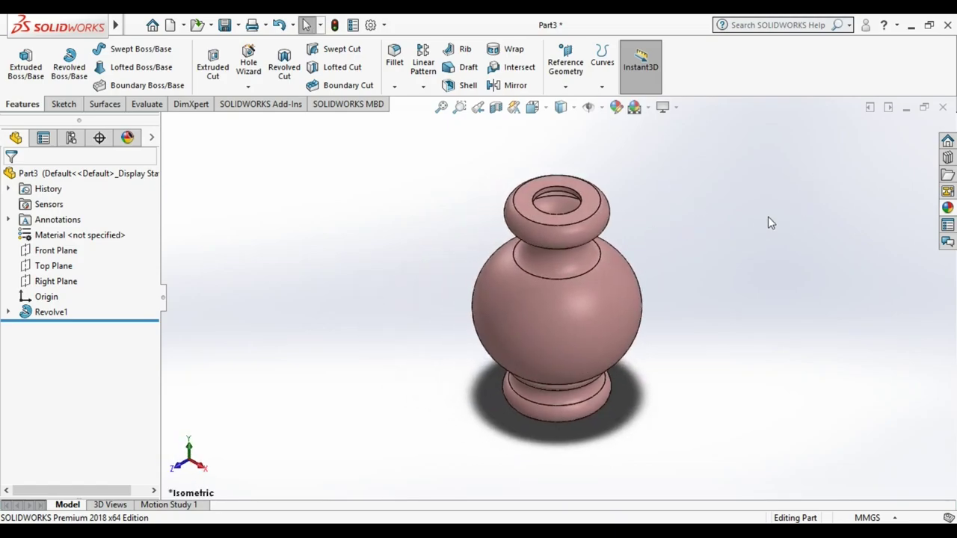